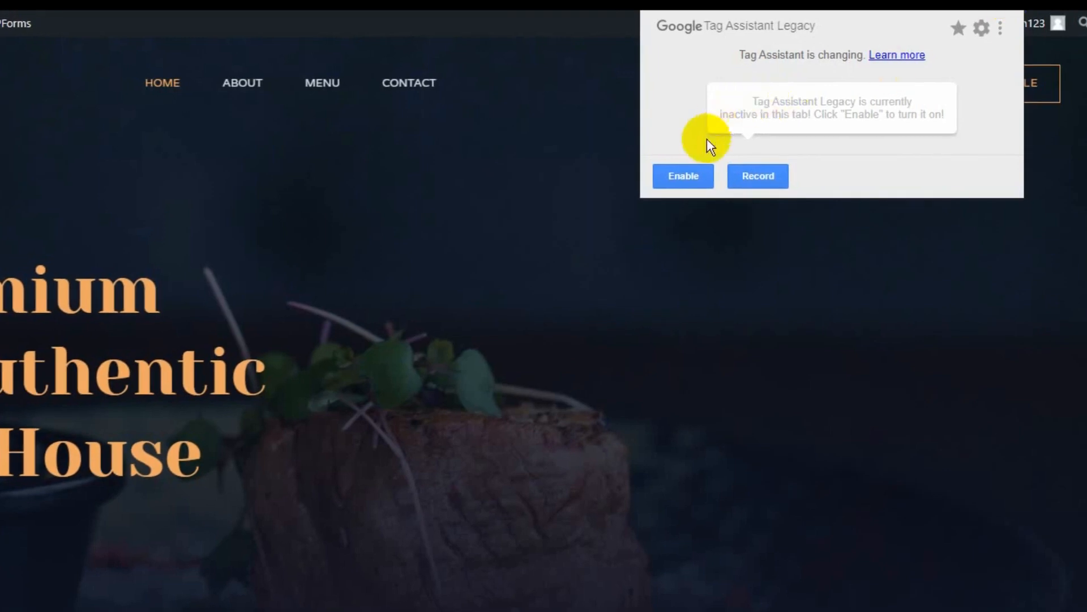
- Enable Tag Assistant Legacy on the site's home page, reload the page and recheck it for tags
click(687, 177)
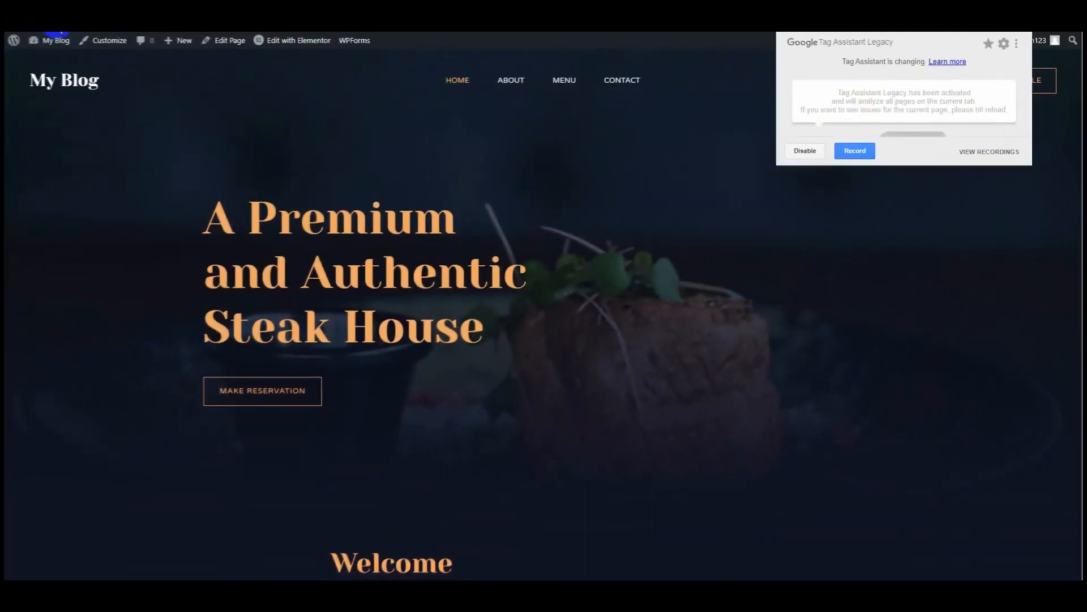
click(57, 23)
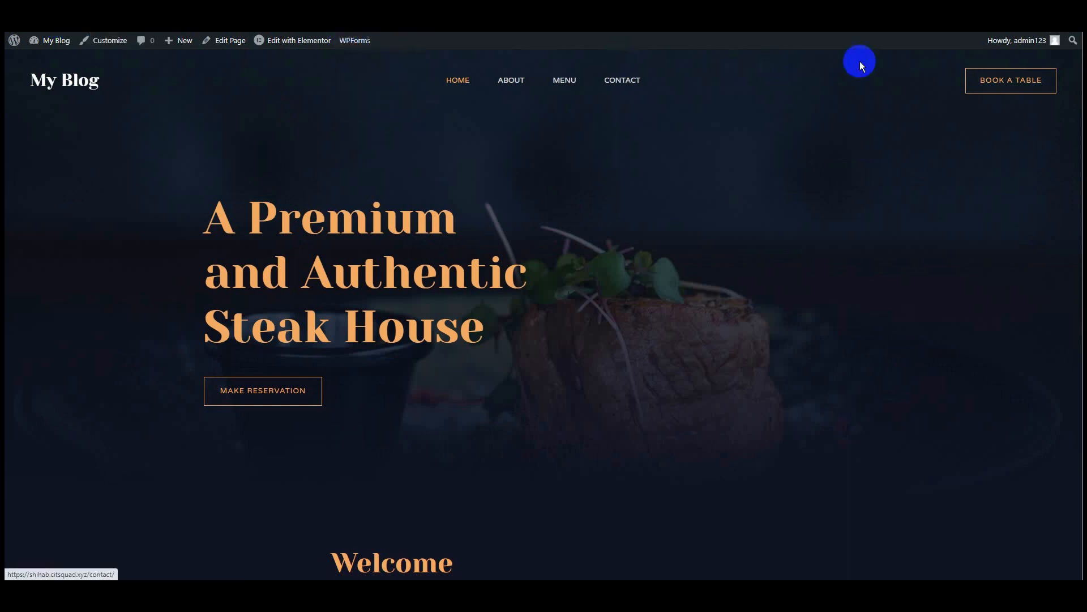
click(1029, 22)
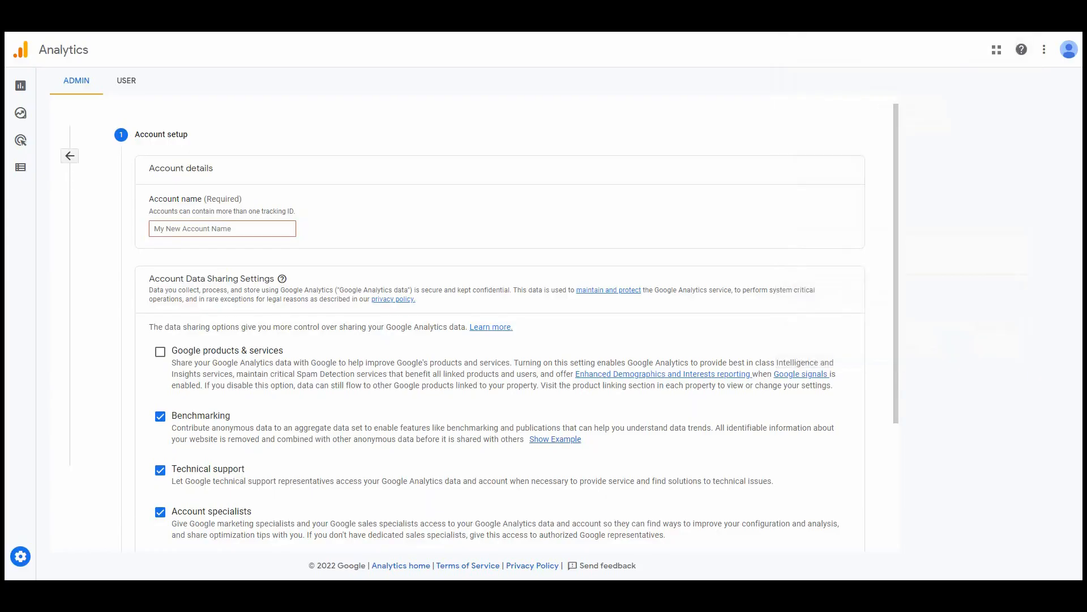
- Enter the owner's name as the Analytics account name, keep the default data sharing settings and continue to property setup
click(190, 230)
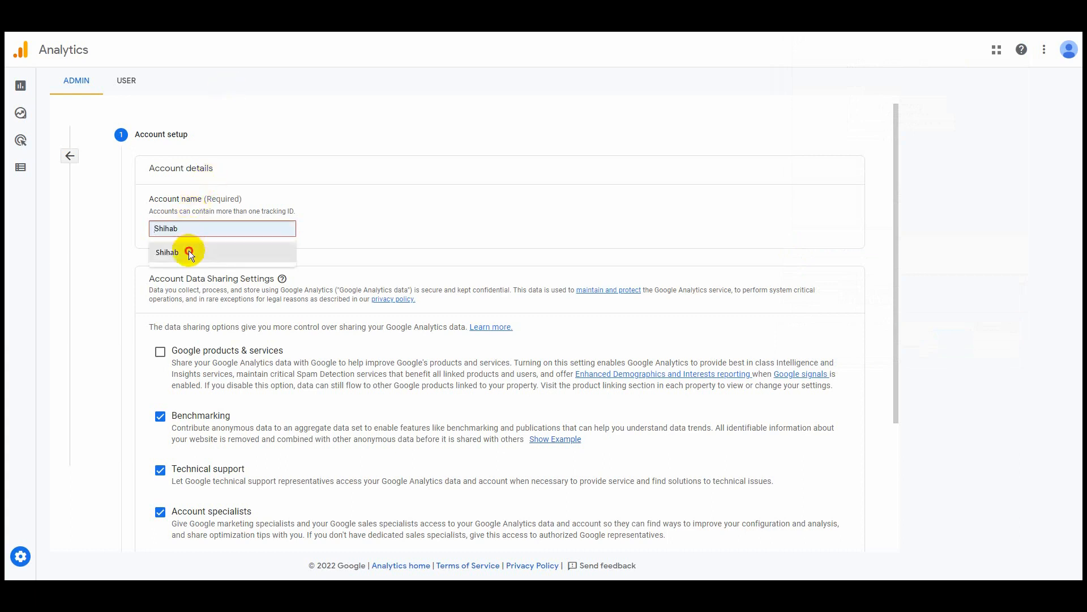
click(188, 251)
scroll(190, 252, down, 3)
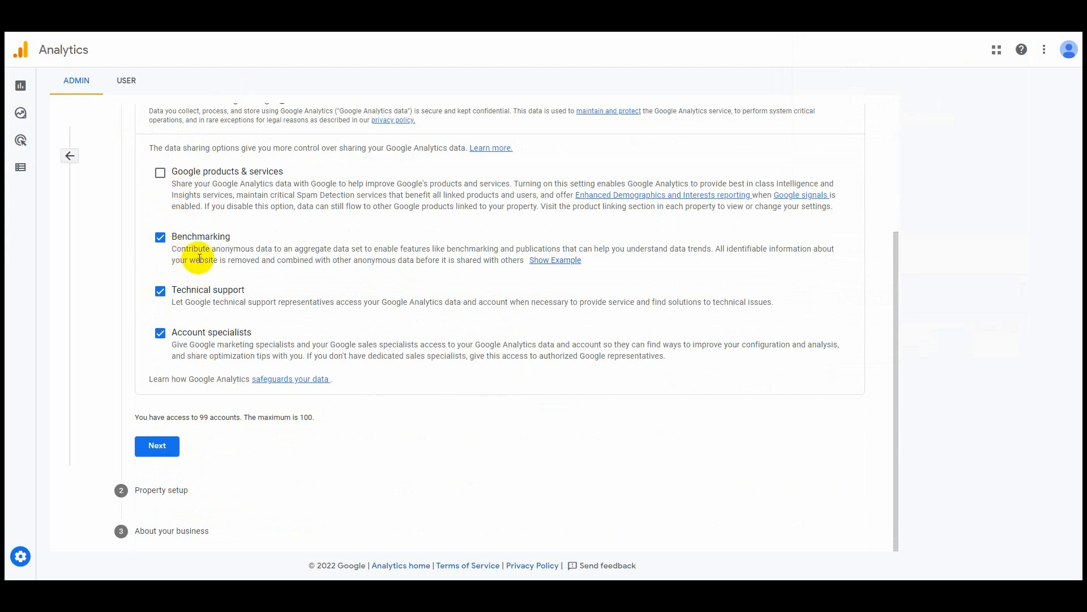
click(174, 446)
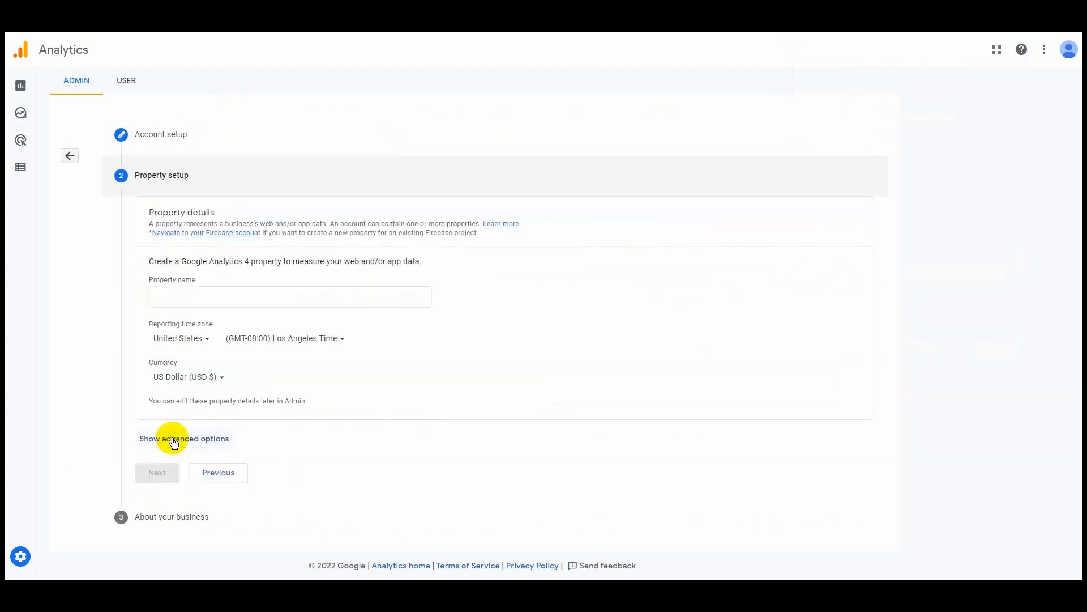
- Name the property shihab.citsquad.xyz, set its reporting time zone country to Bangladesh and continue to the business information
click(190, 304)
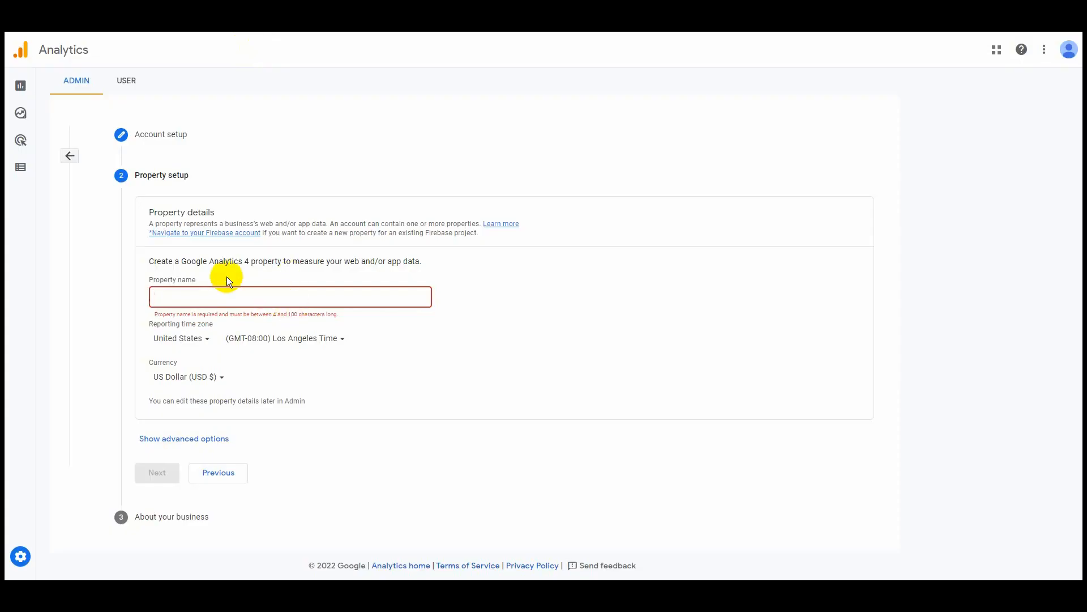
text(shihab.citsquad.xyz)
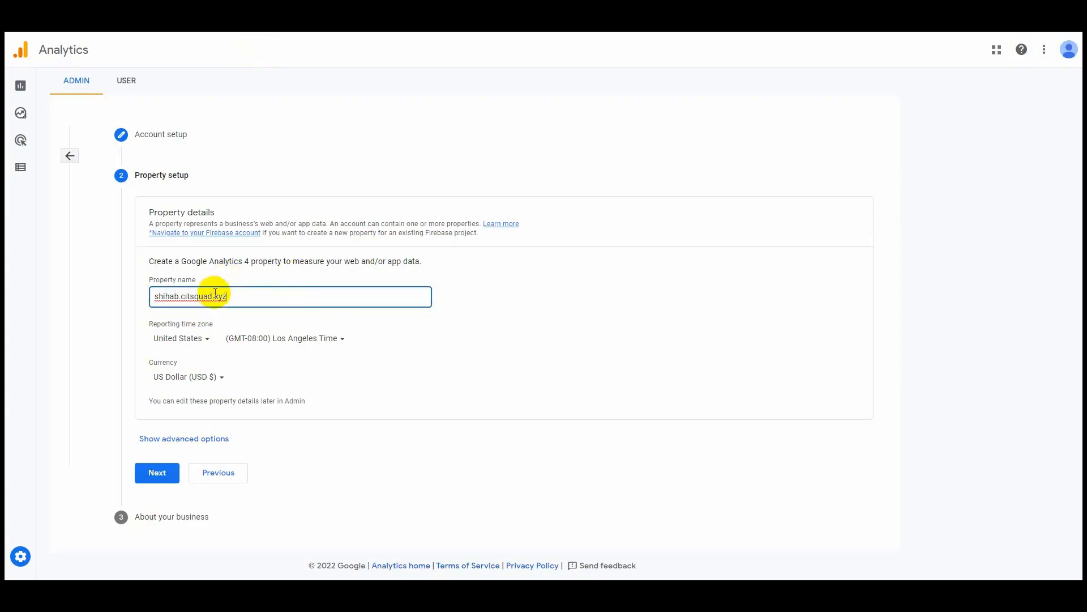
click(199, 340)
scroll(233, 256, down, 3)
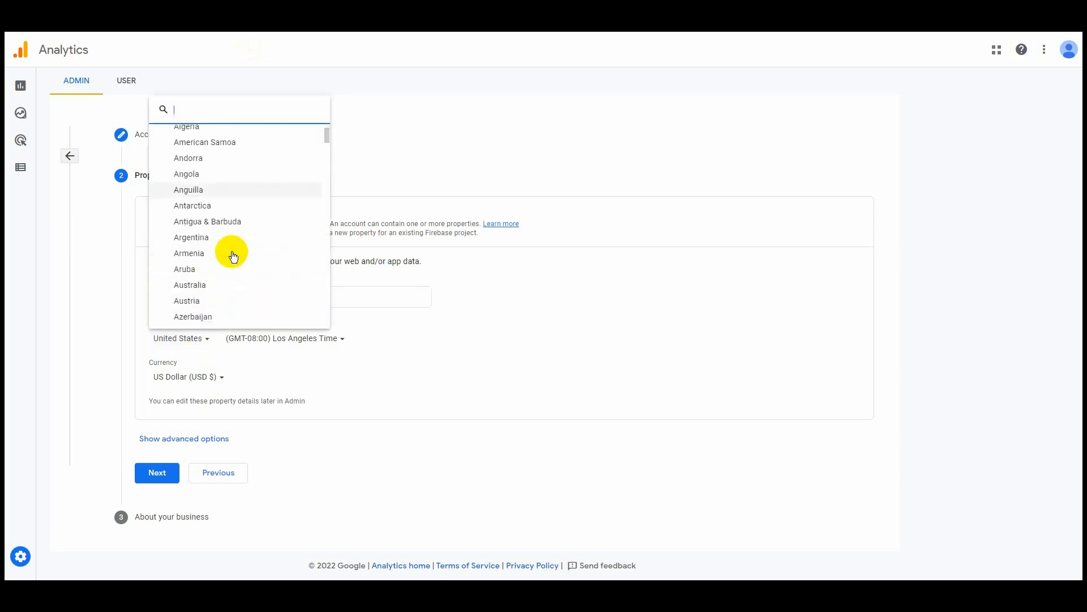
click(224, 258)
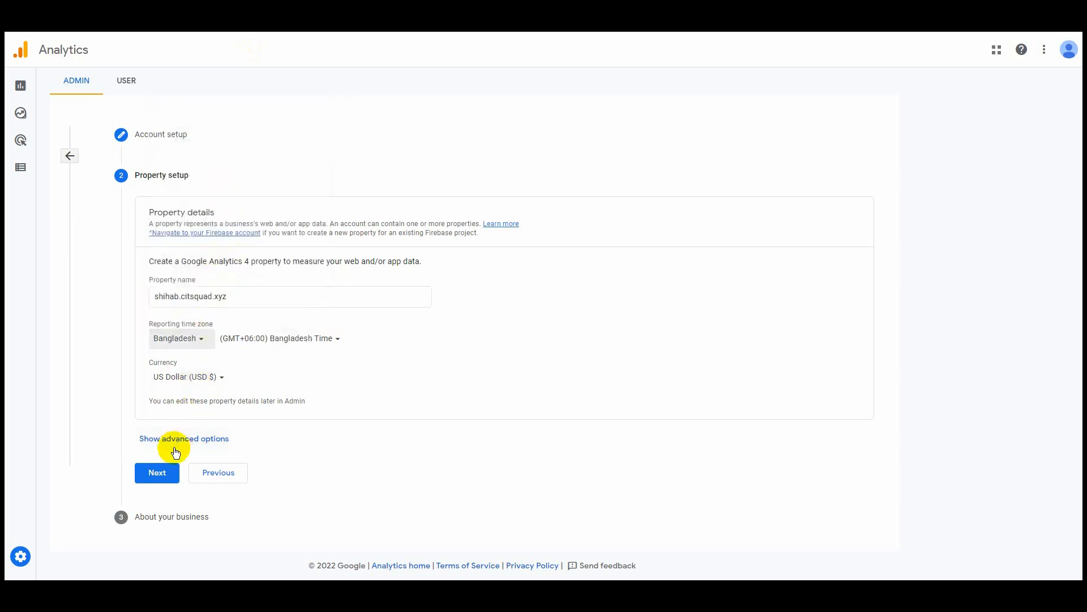
click(170, 472)
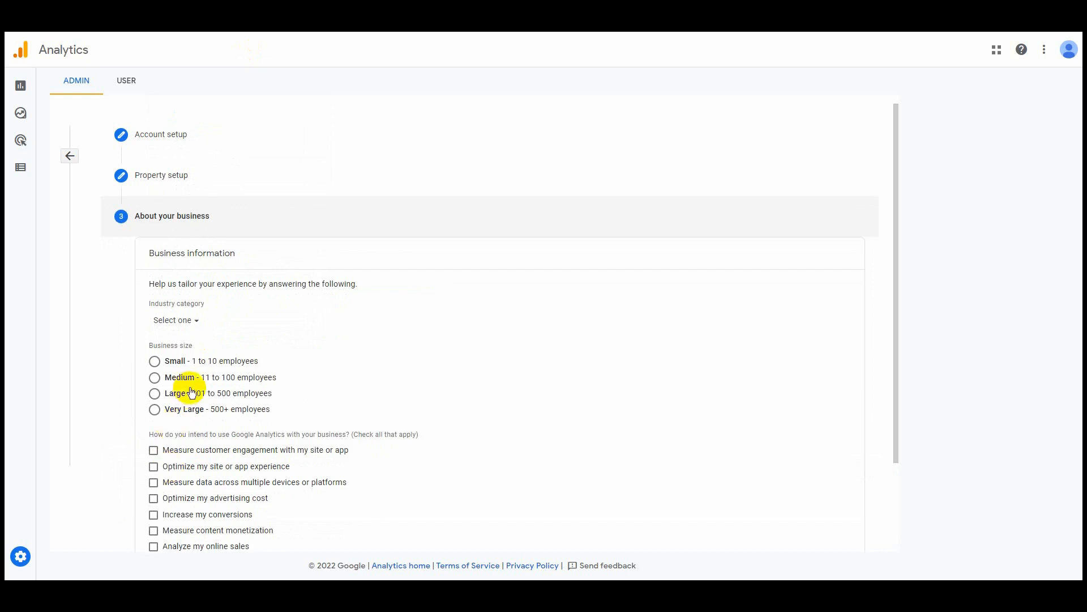
- Set the business size to Small (1 to 10 employees) and the industry category to Other
scroll(183, 379, down, 1)
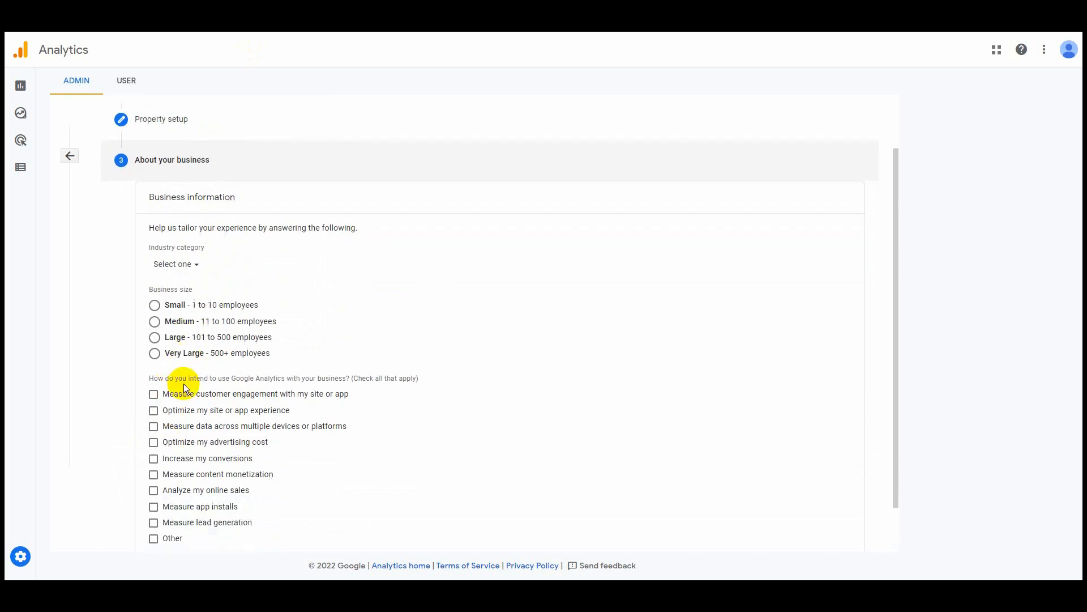
click(155, 309)
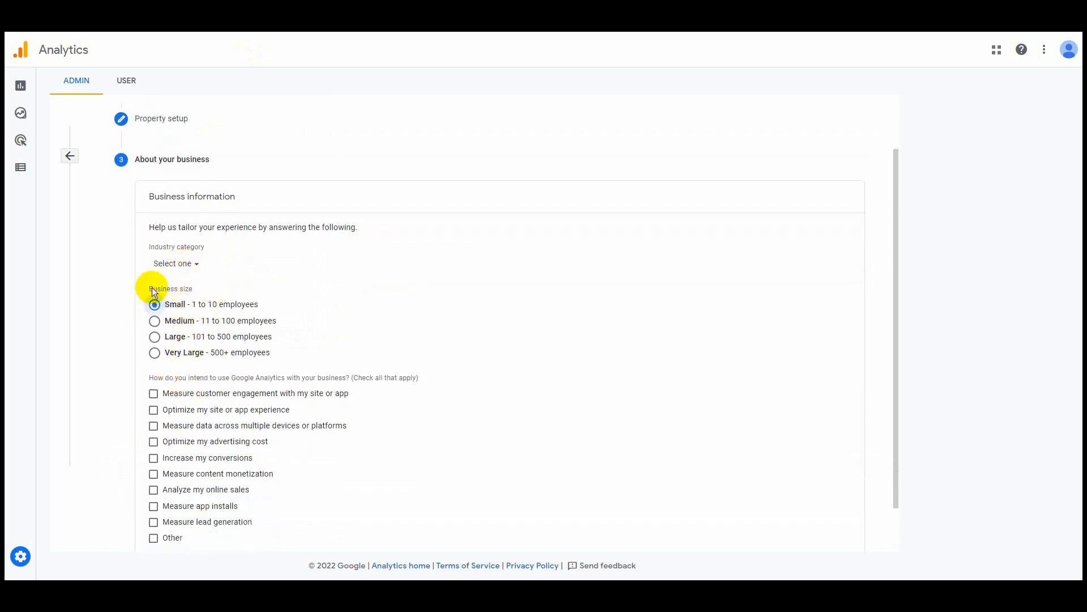
click(197, 264)
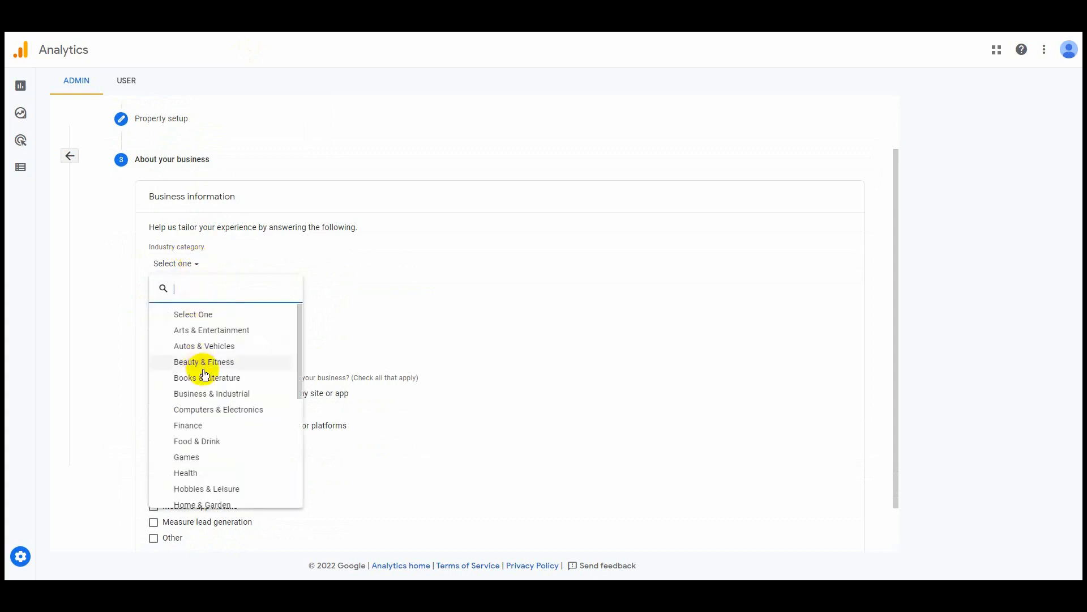
scroll(208, 476, down, 4)
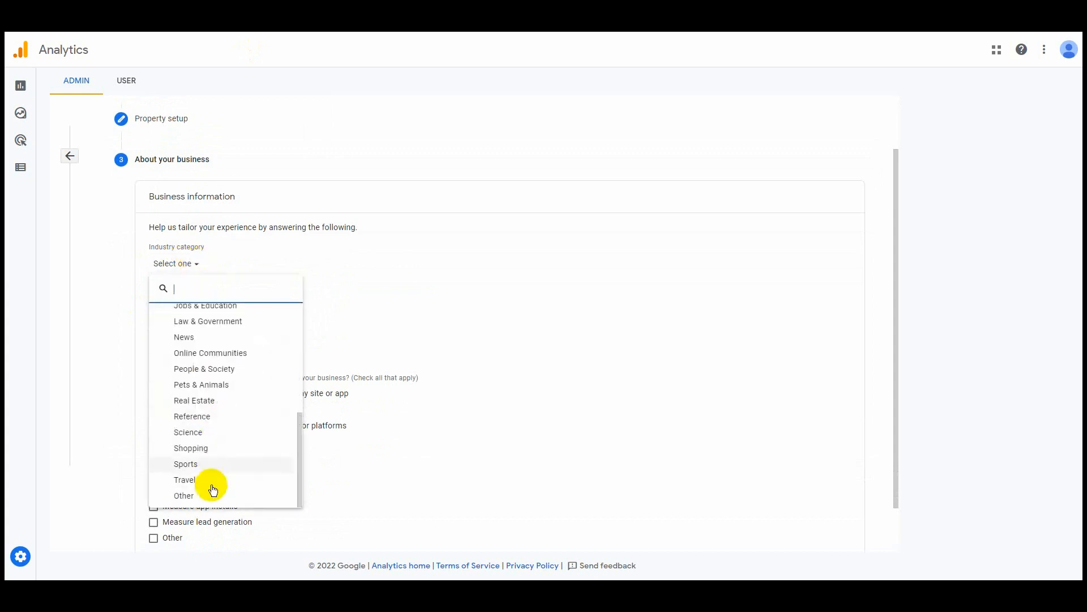
click(211, 497)
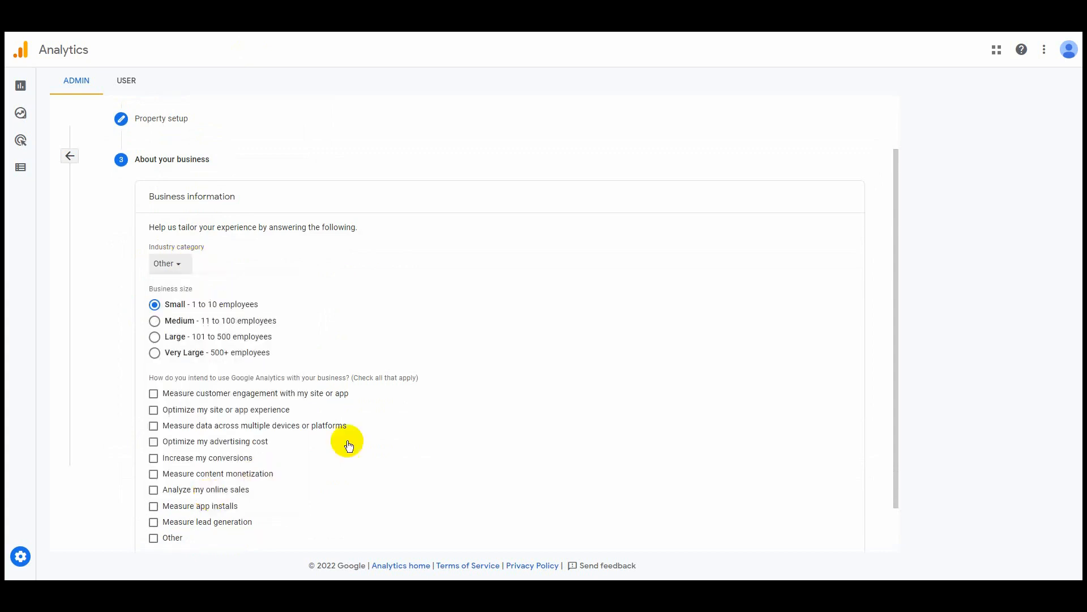
- Select every intended use of Google Analytics except Other, from measuring customer engagement through measuring lead generation
scroll(318, 437, down, 1)
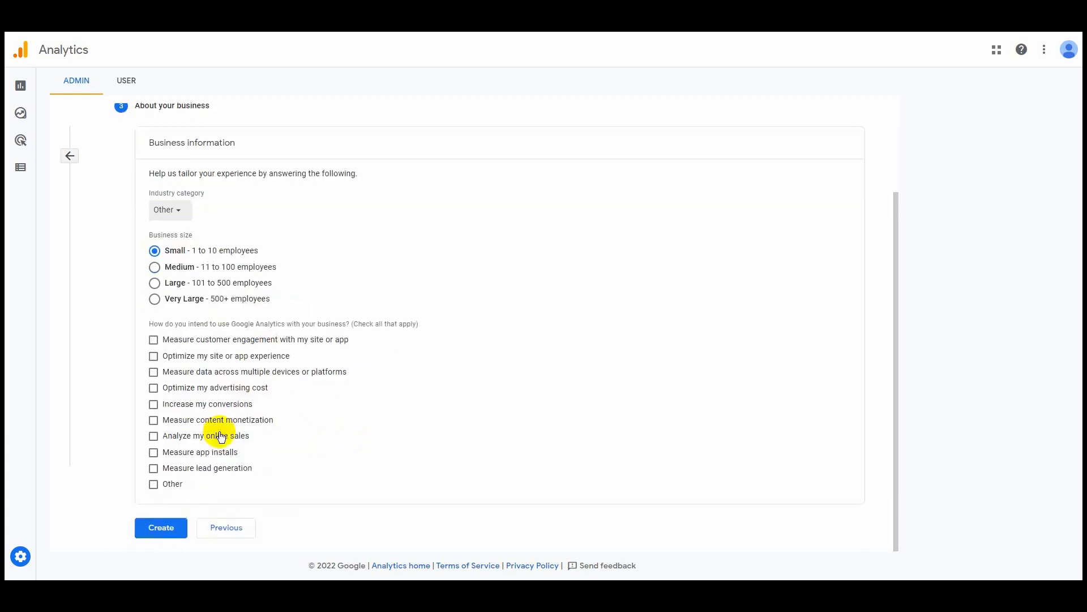
click(154, 468)
click(155, 452)
click(154, 420)
click(154, 404)
click(153, 387)
click(153, 372)
click(154, 340)
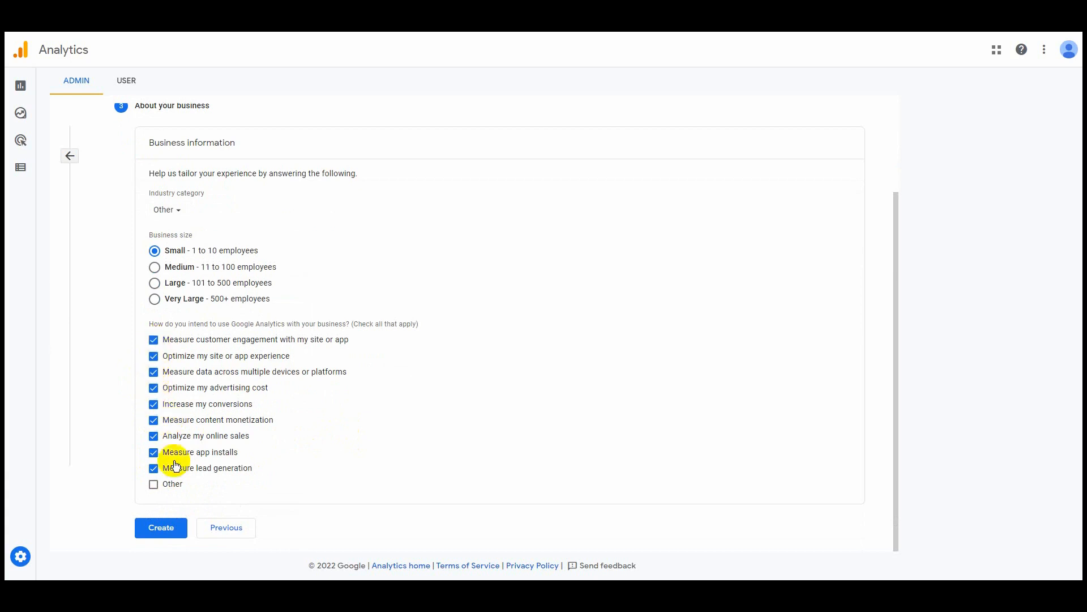
- Create the account and accept the Google Analytics terms of service together with the GDPR Data Processing Terms
click(163, 527)
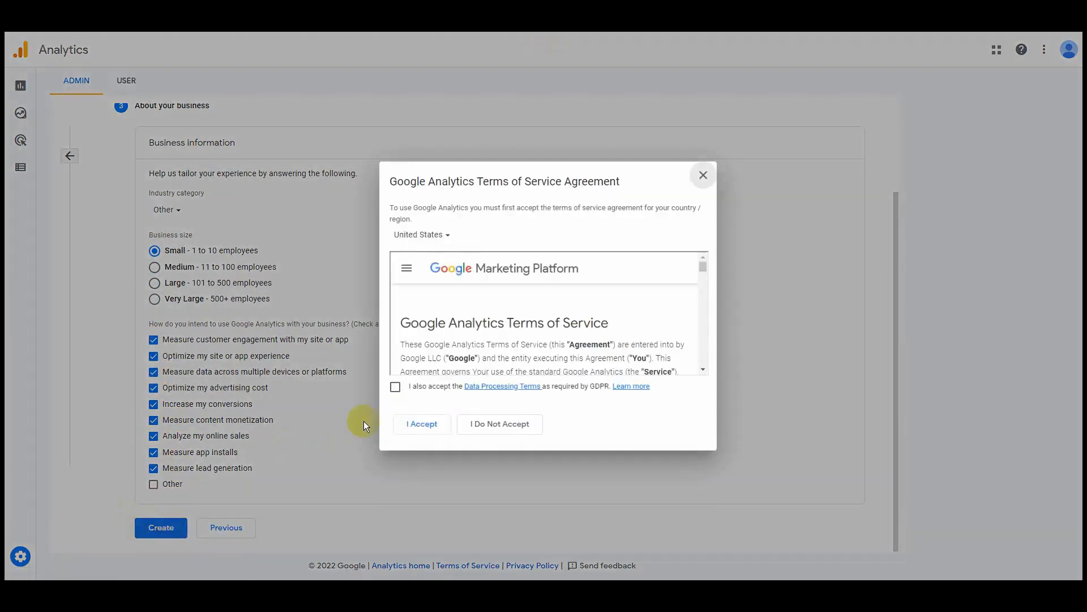
click(396, 387)
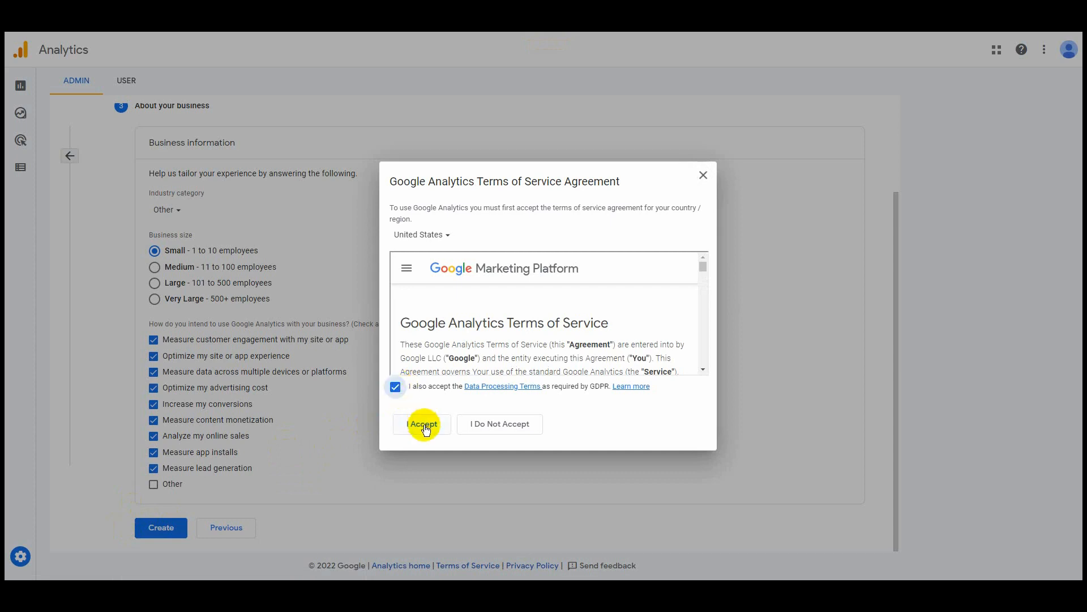
click(424, 425)
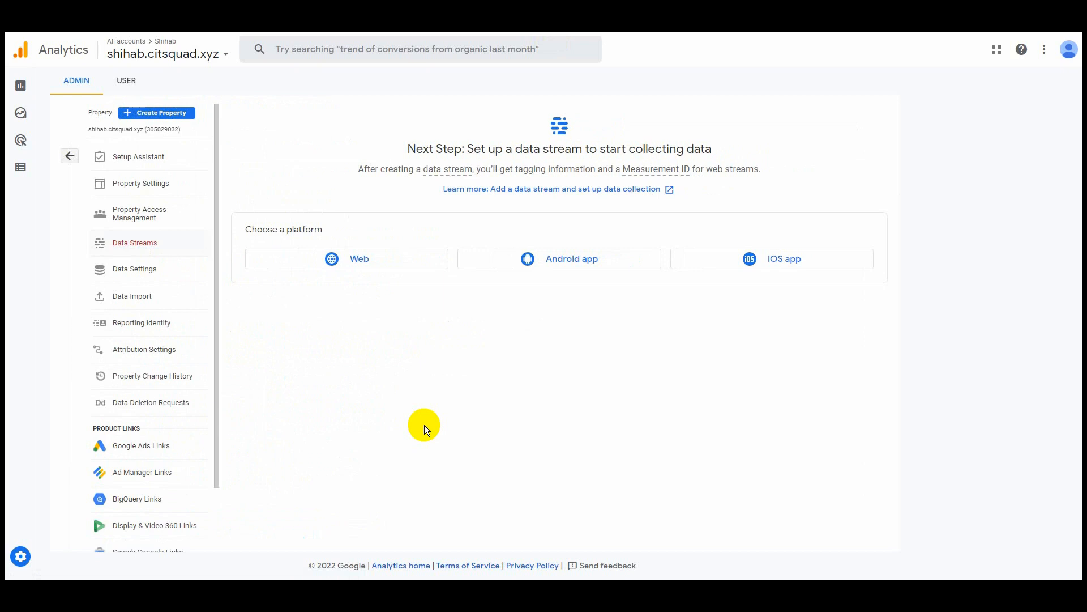
click(340, 256)
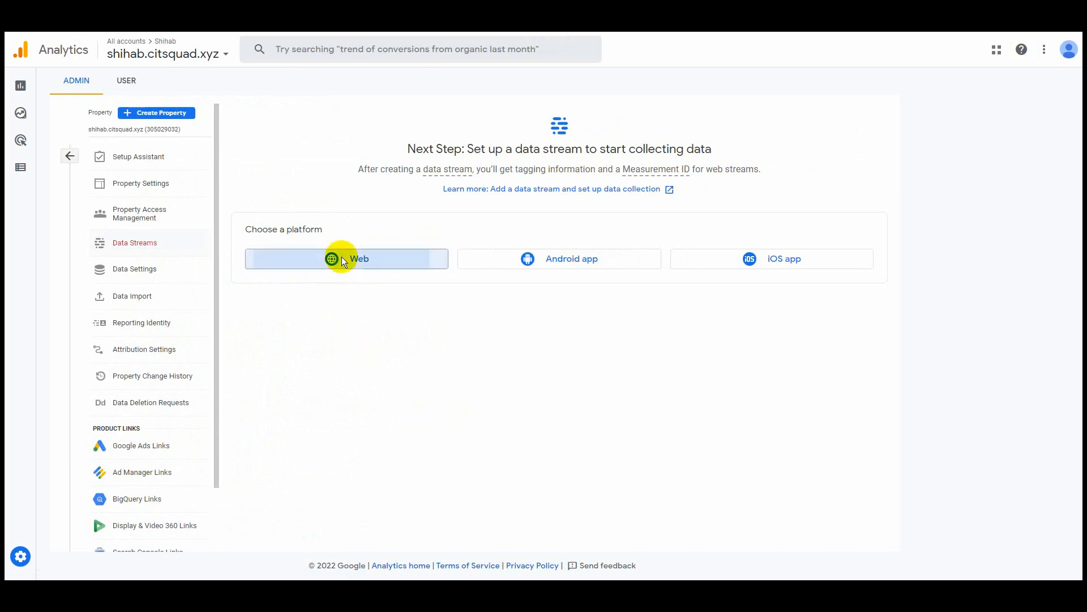
click(428, 151)
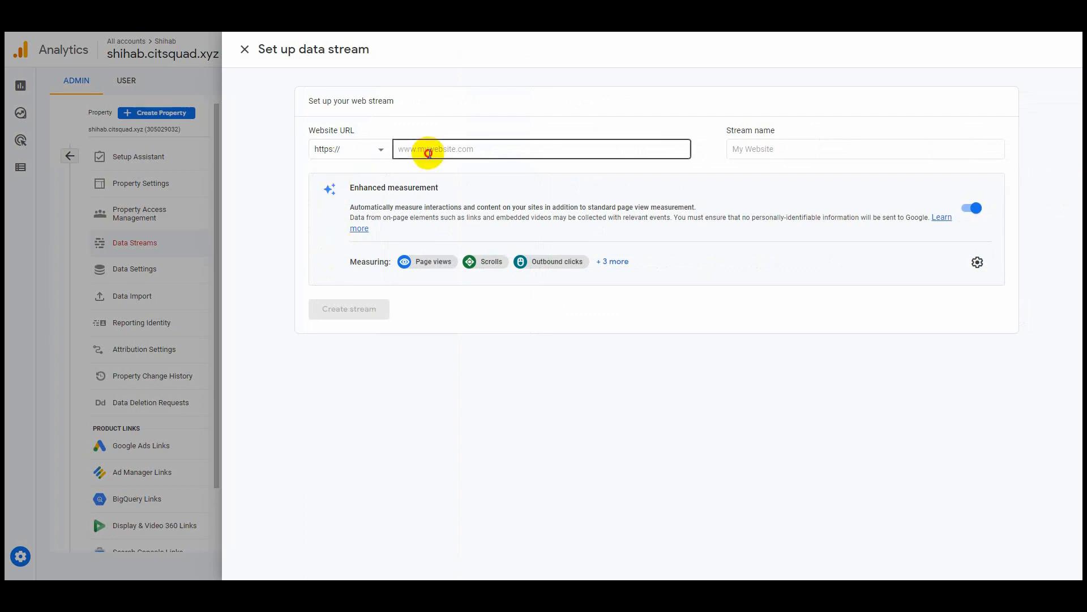
text(shihab.citsquad.xyz)
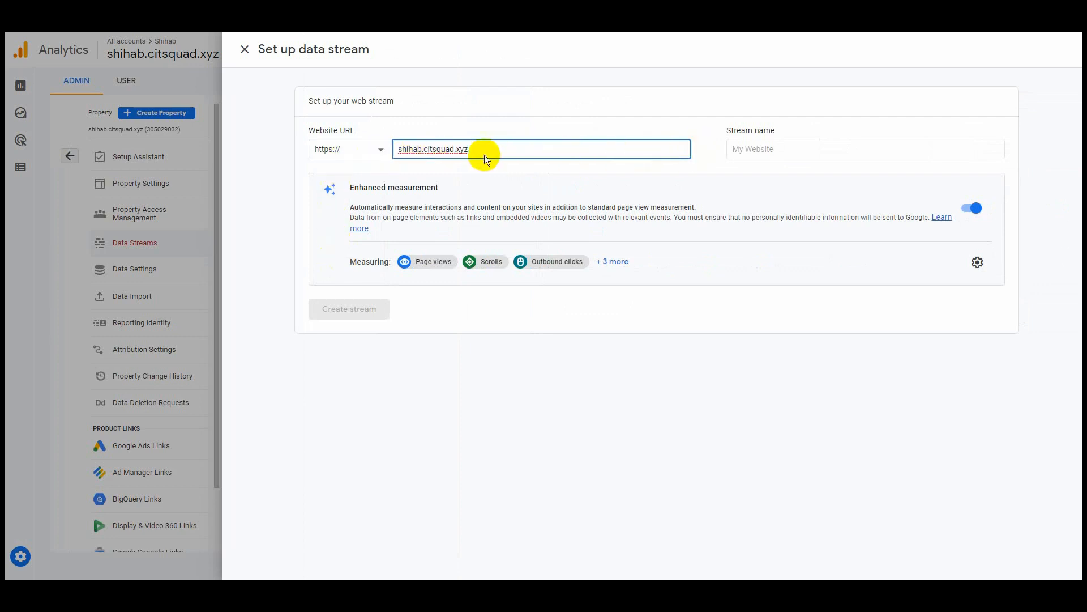
- Name the stream Citsquad, reusing the domain word from the website URL, and create the stream
double_click(434, 149)
key(ctrl+c)
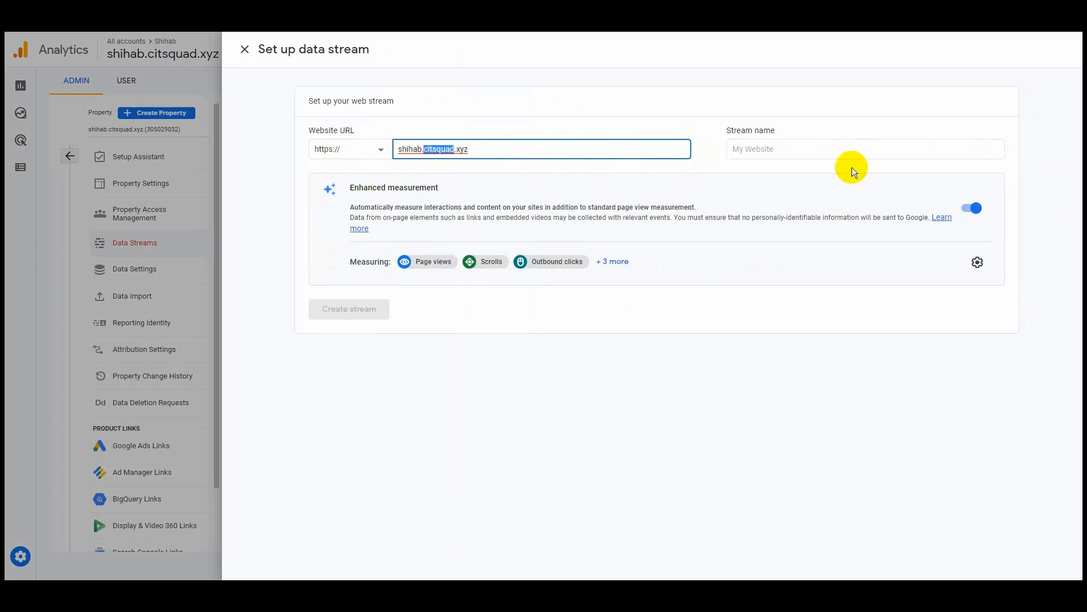
click(804, 147)
key(ctrl+v)
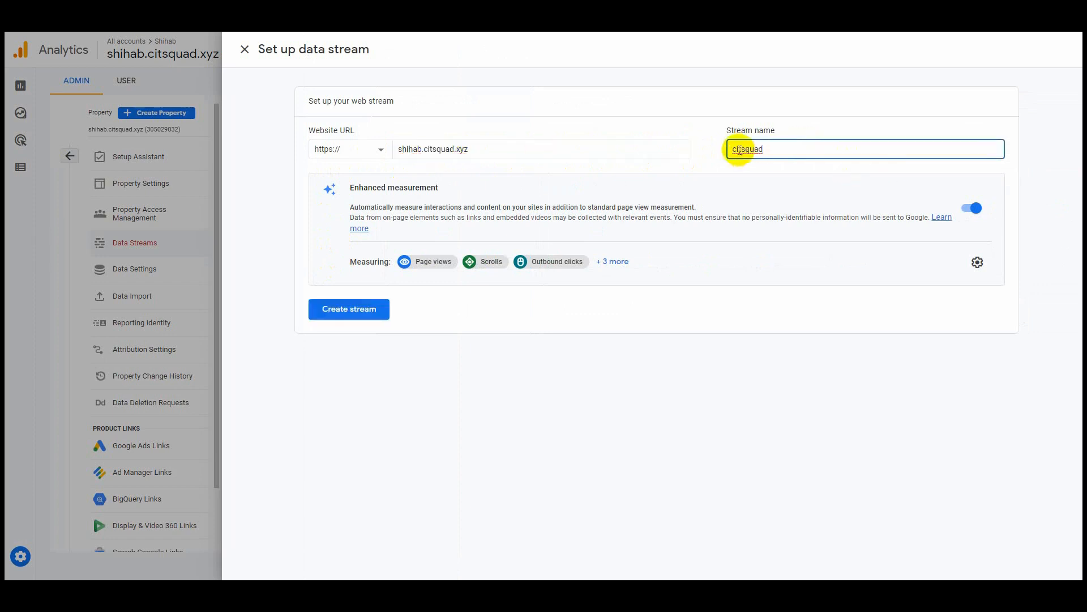
drag(735, 148, 732, 149)
text(C)
click(363, 311)
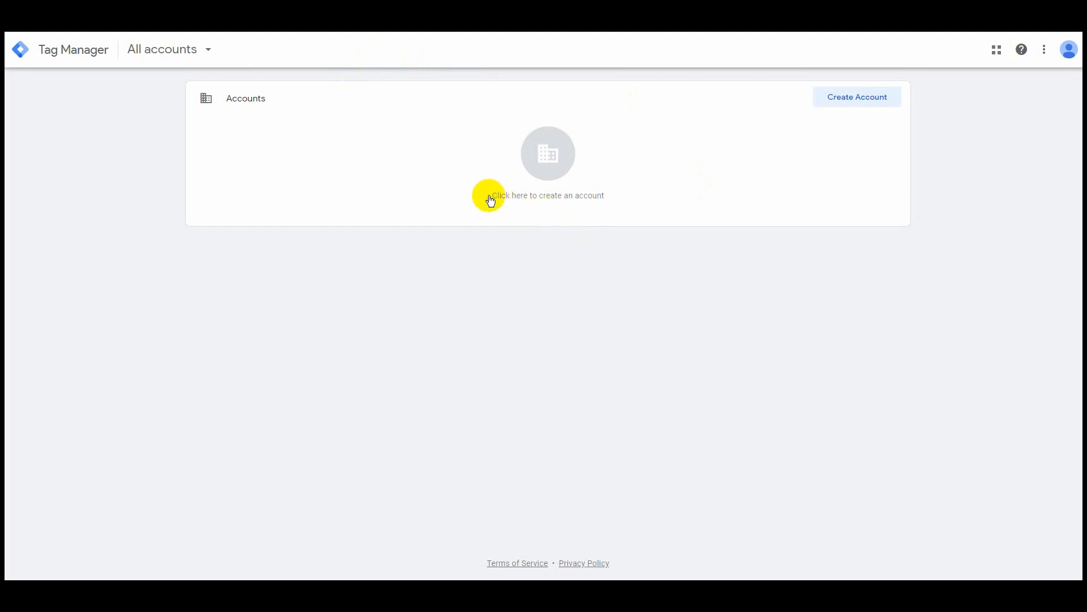
- Start a new Tag Manager account with the owner's name as account name and Bangladesh as country
click(867, 98)
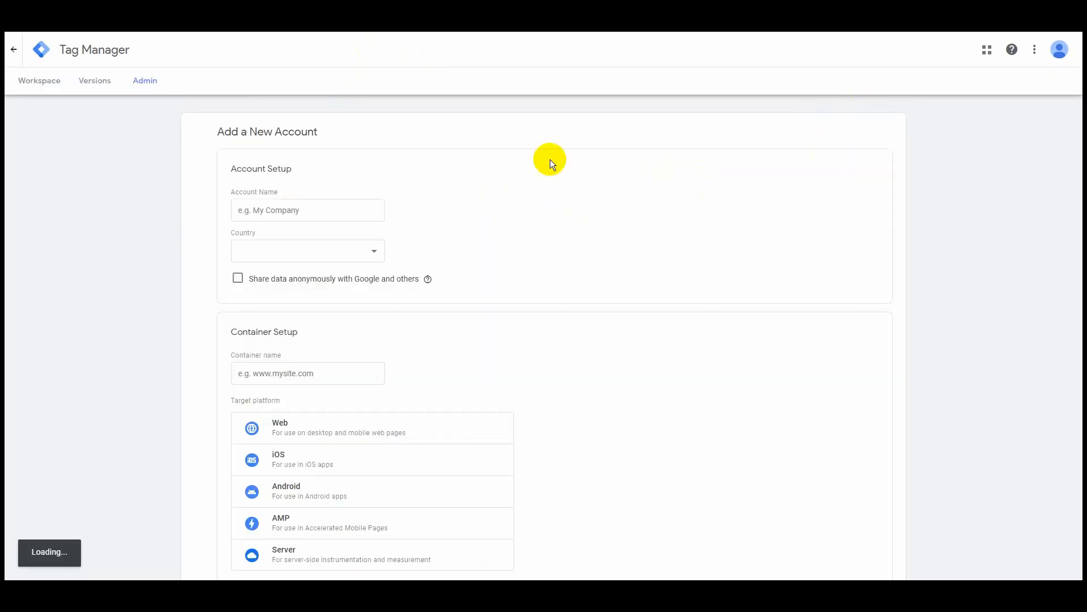
click(301, 212)
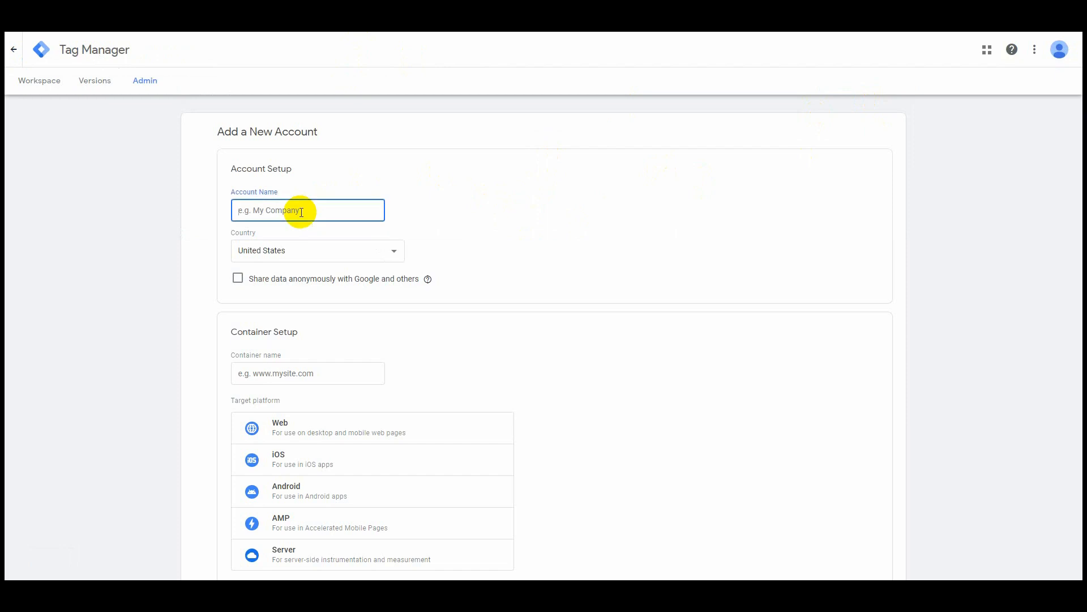
text(Shi)
click(327, 250)
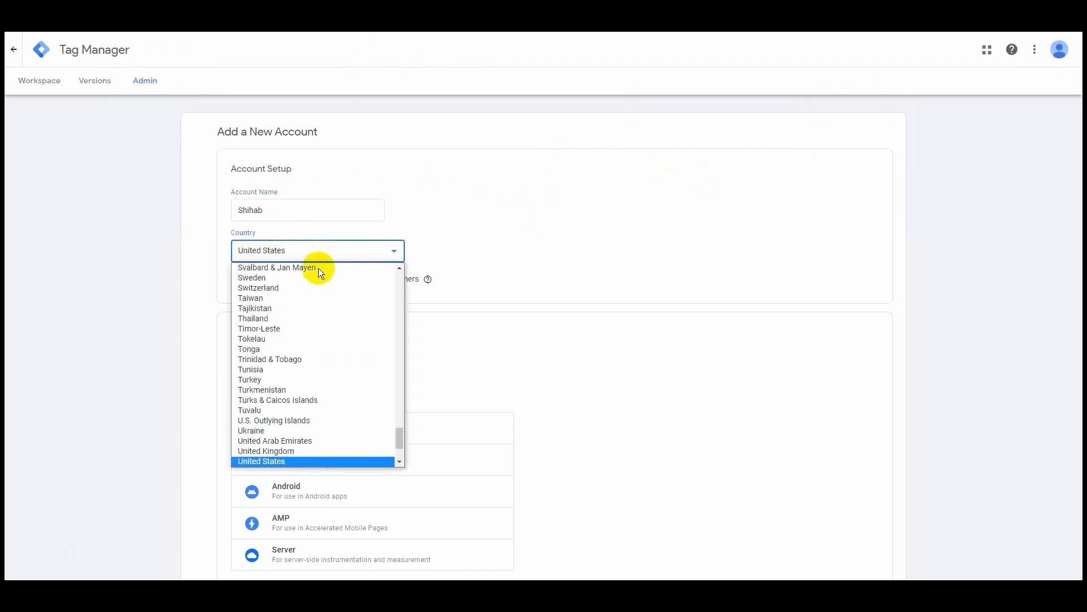
scroll(317, 273, up, 20)
scroll(318, 273, up, 5)
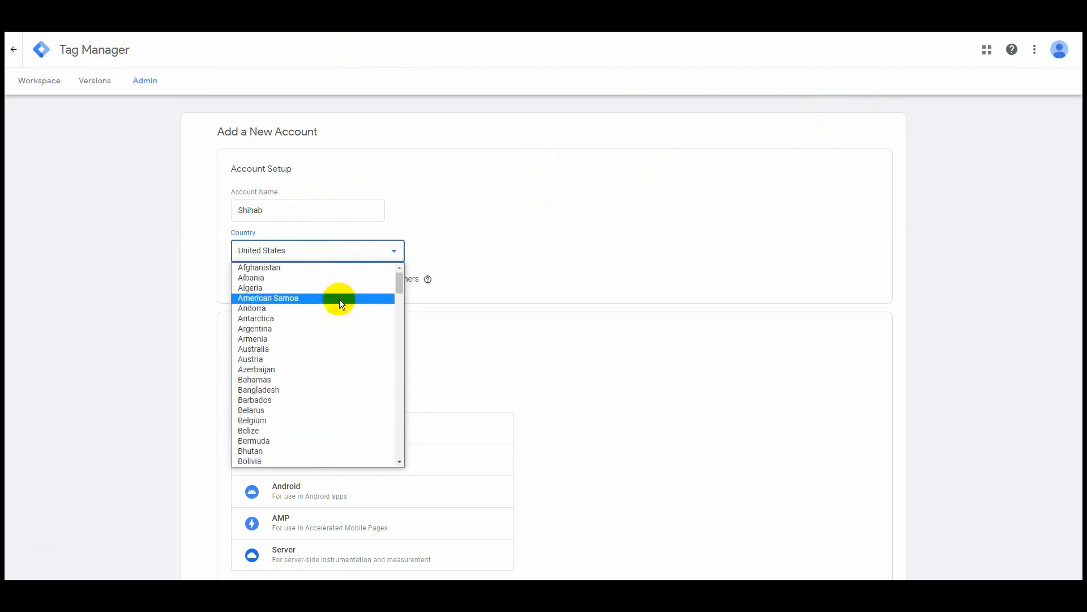
click(291, 379)
- Name the container shihab.citsquad.xyz, copying the domain from the site's address, and choose Web as its target platform
scroll(387, 320, down, 1)
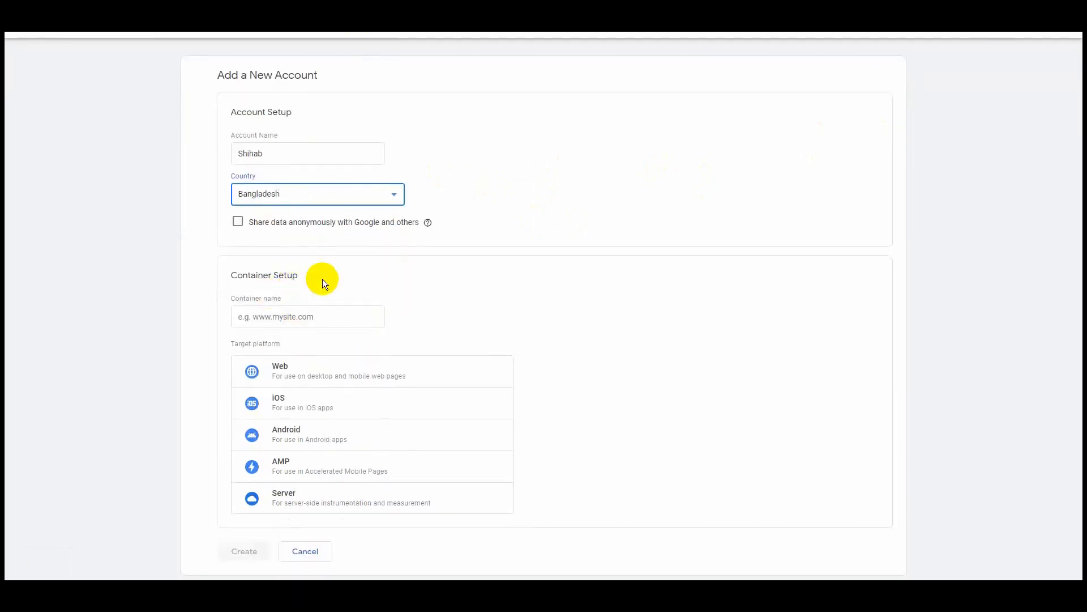
click(302, 315)
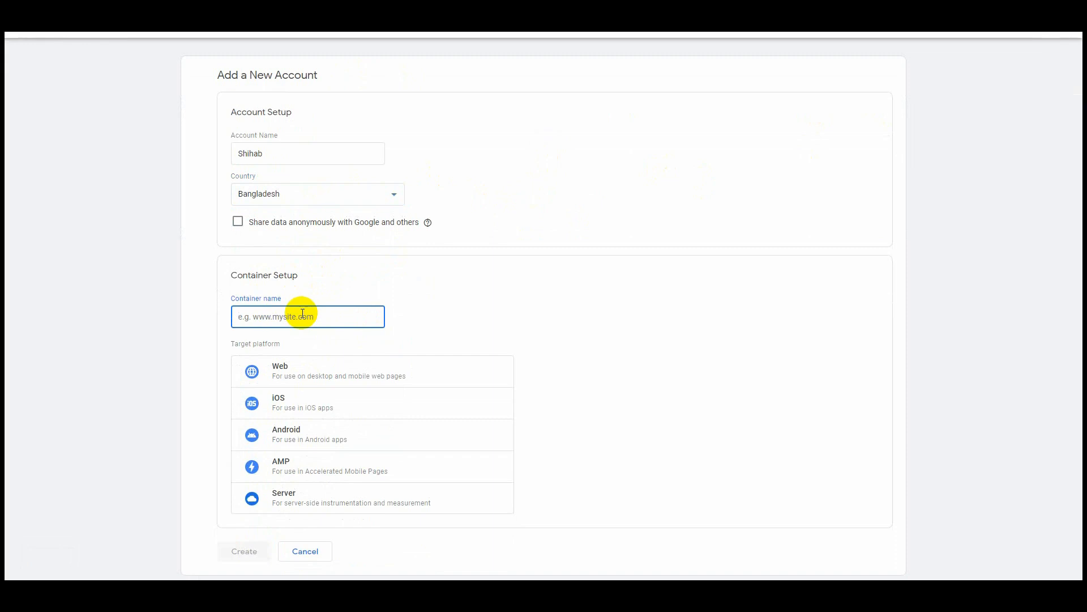
text(citsquad)
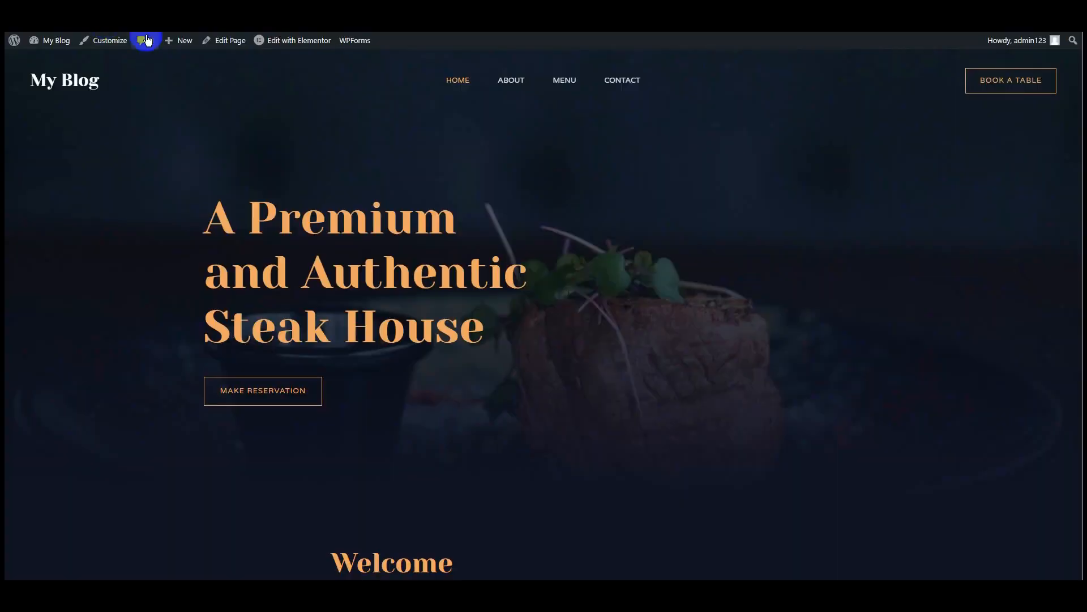
right_click(155, 32)
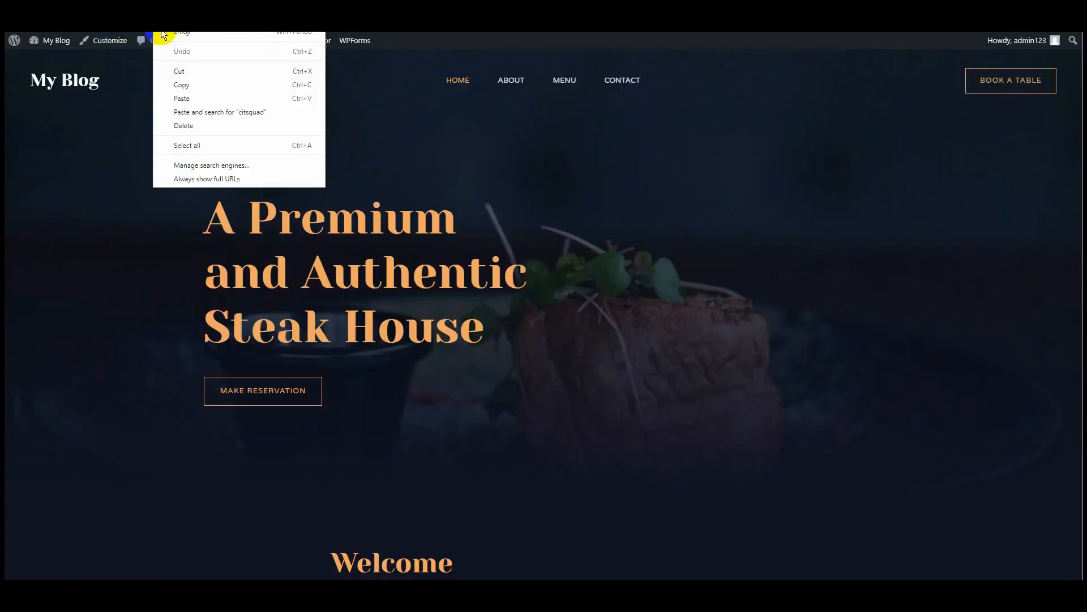
click(181, 87)
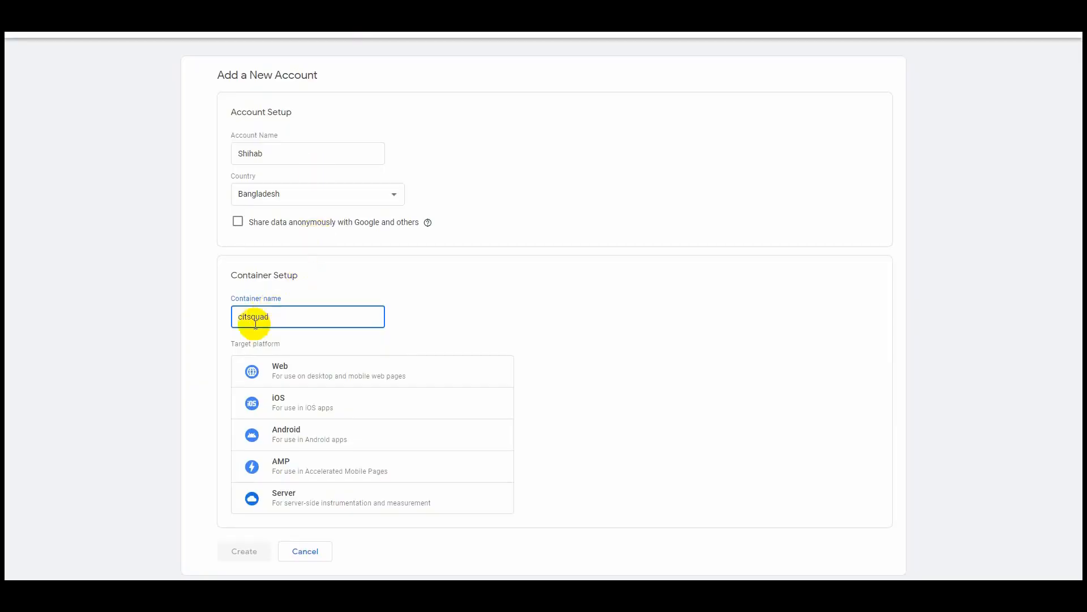
double_click(255, 322)
key(ctrl+v)
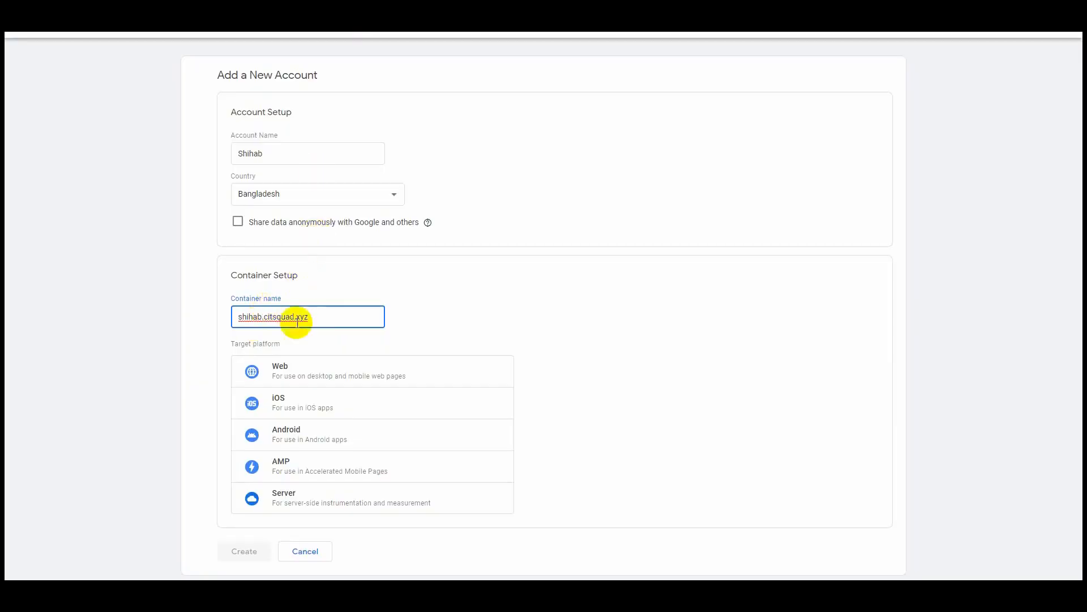
click(322, 374)
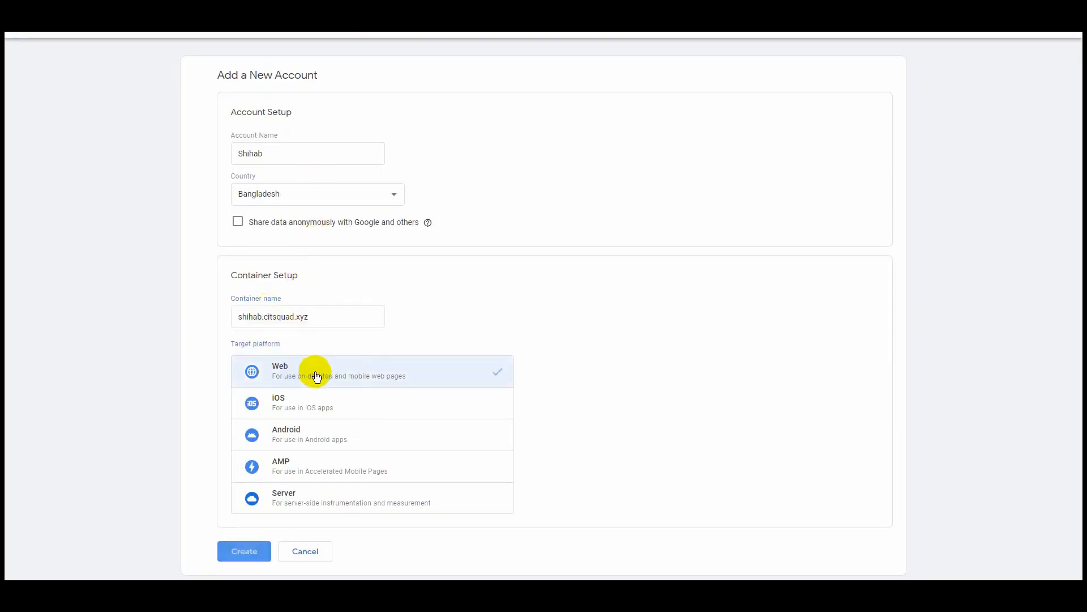
- Create the Tag Manager account and accept its Terms of Service Agreement together with the GDPR Data Processing Terms
click(257, 556)
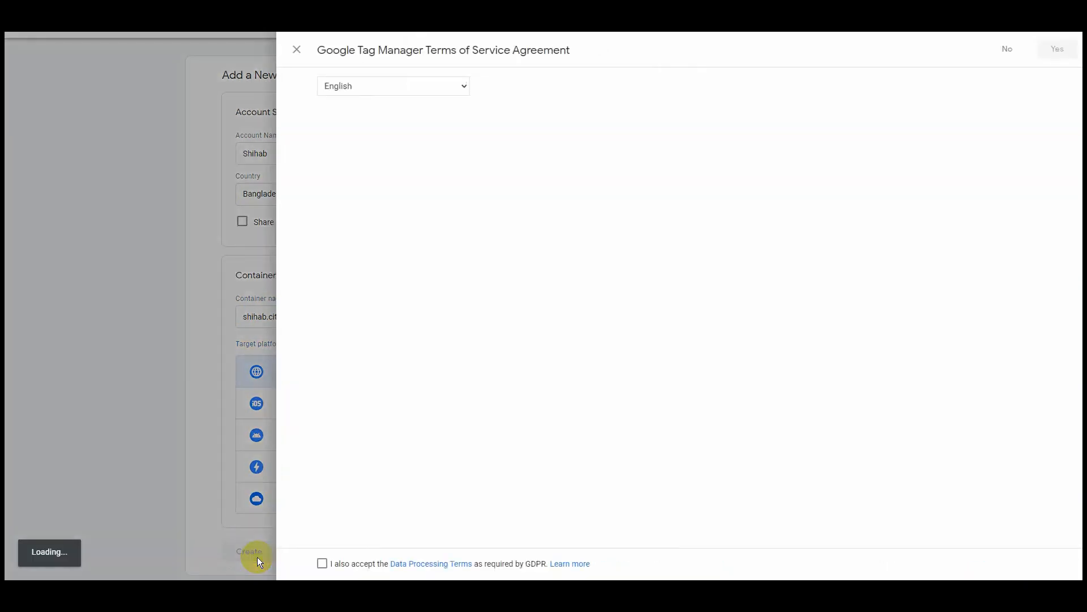
click(322, 565)
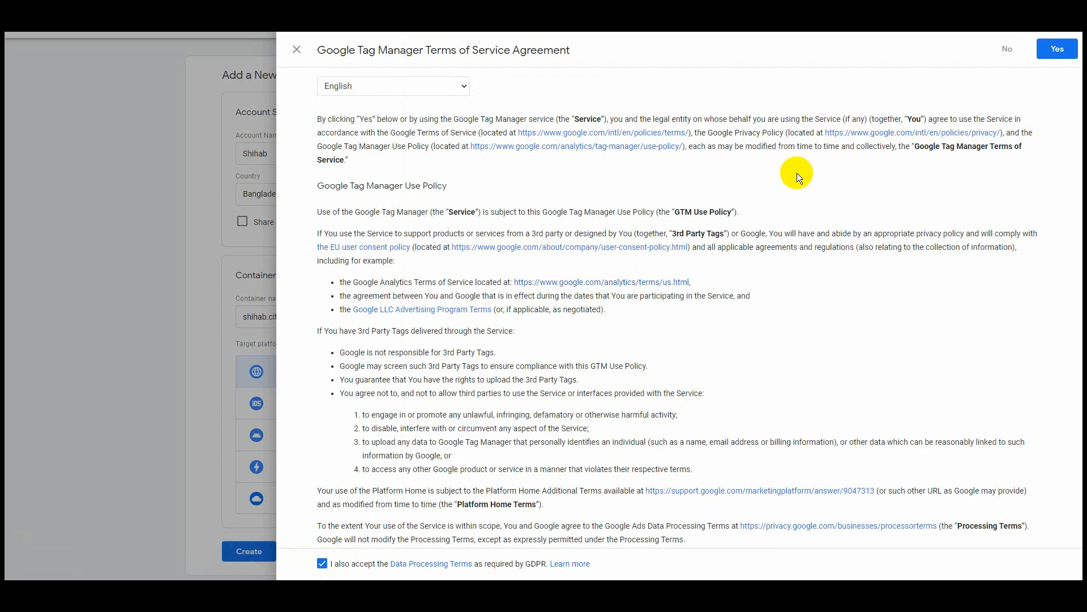
click(1063, 50)
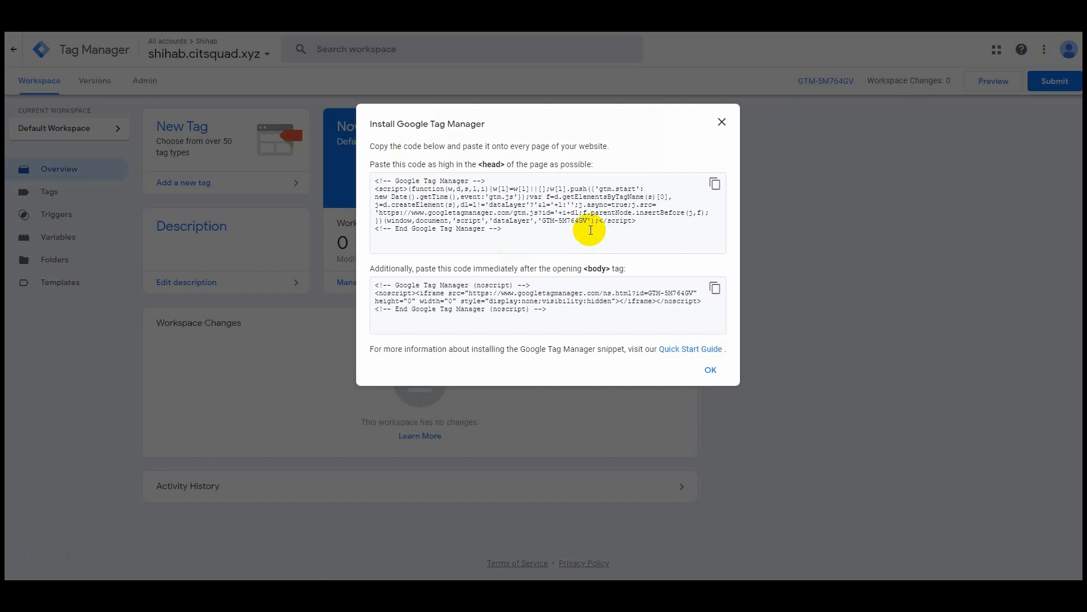
- Copy the Tag Manager head snippet and open the Astra theme's header.php in the WordPress Theme File Editor
click(715, 184)
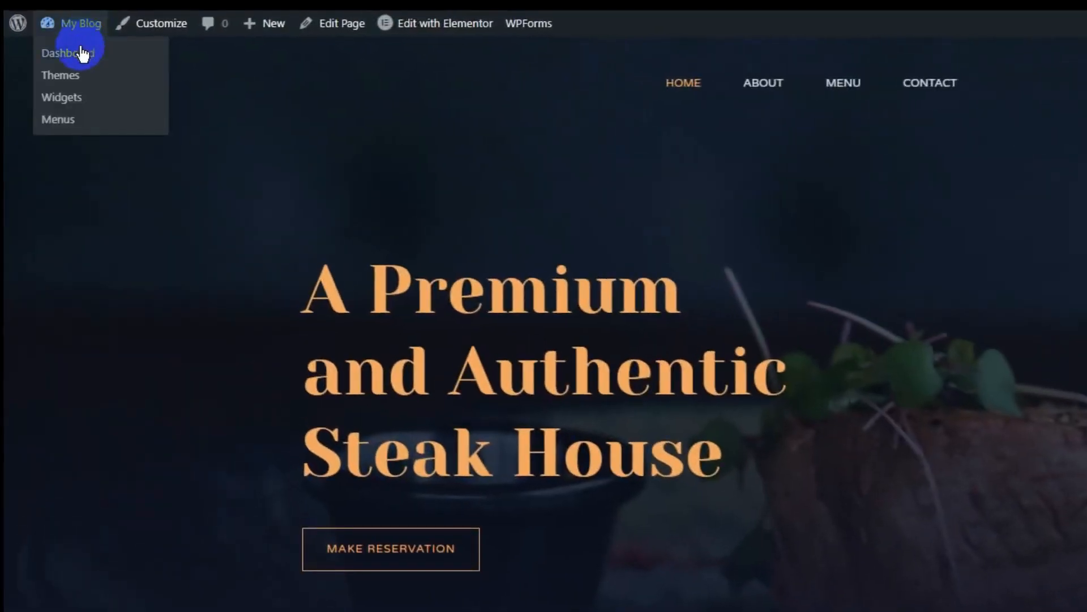
click(81, 53)
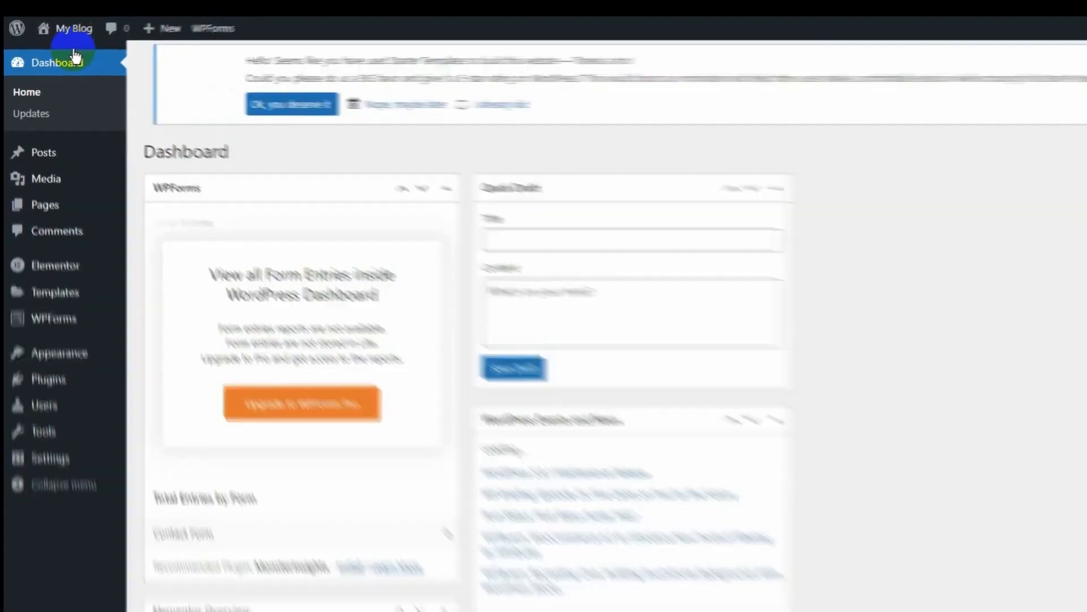
mouse_move(68, 274)
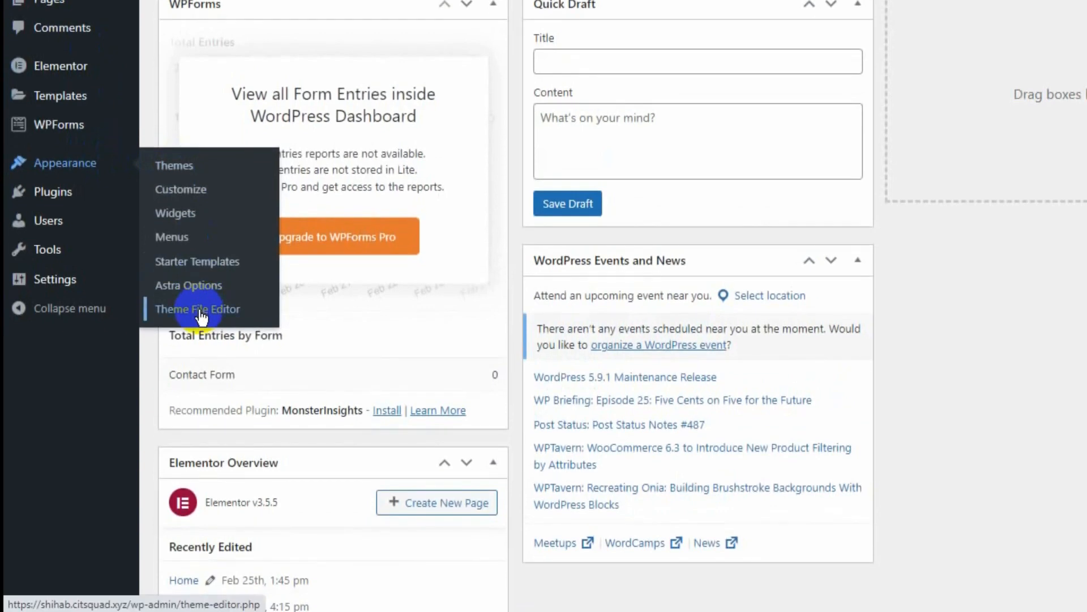
click(201, 316)
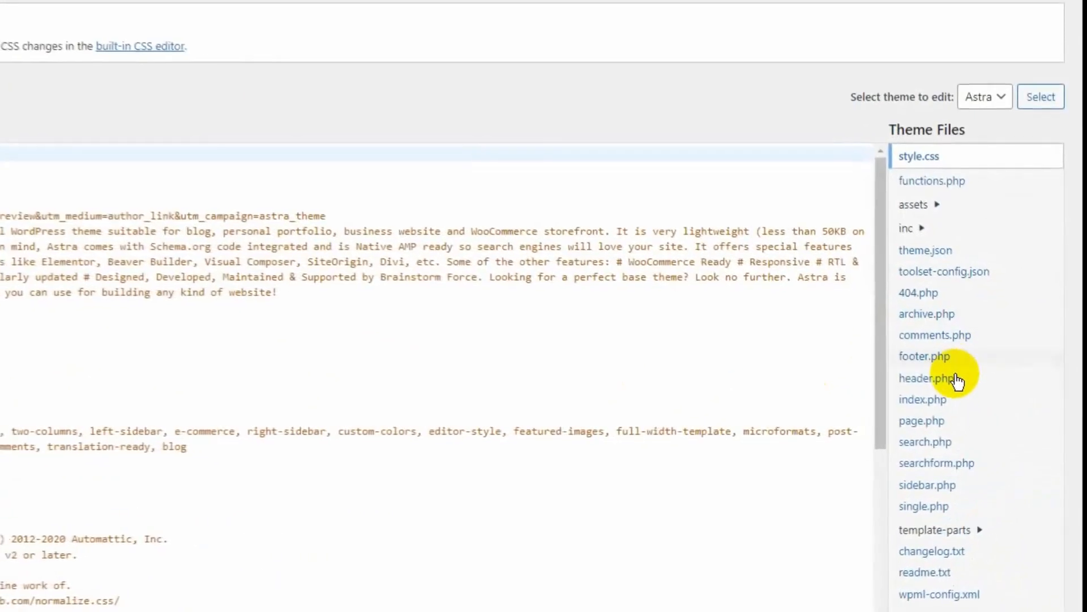
click(933, 384)
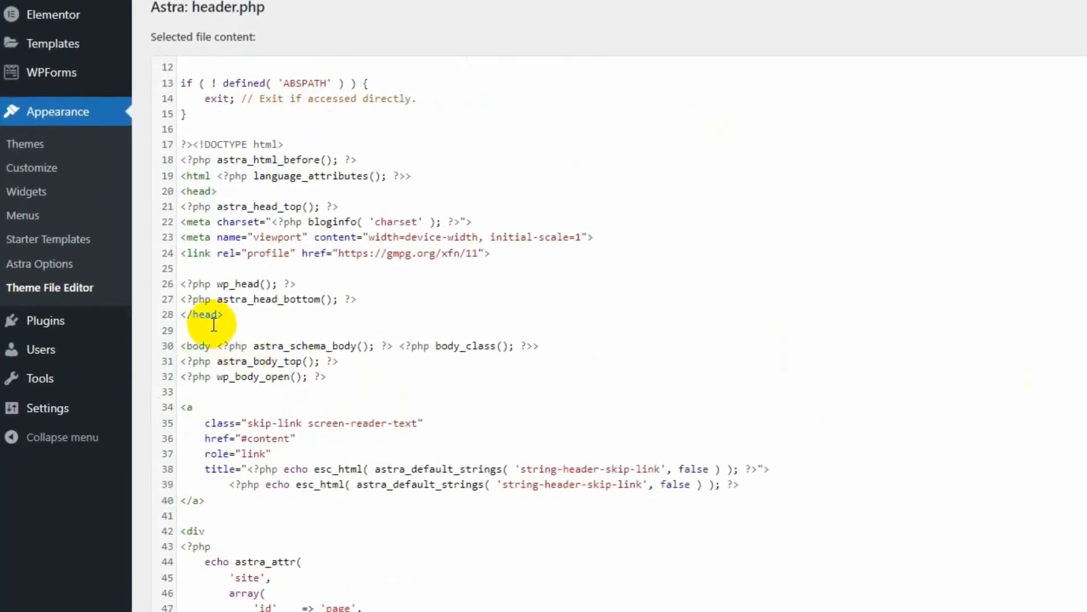
- Paste the copied Tag Manager snippet directly after the opening <head> tag in header.php
click(164, 357)
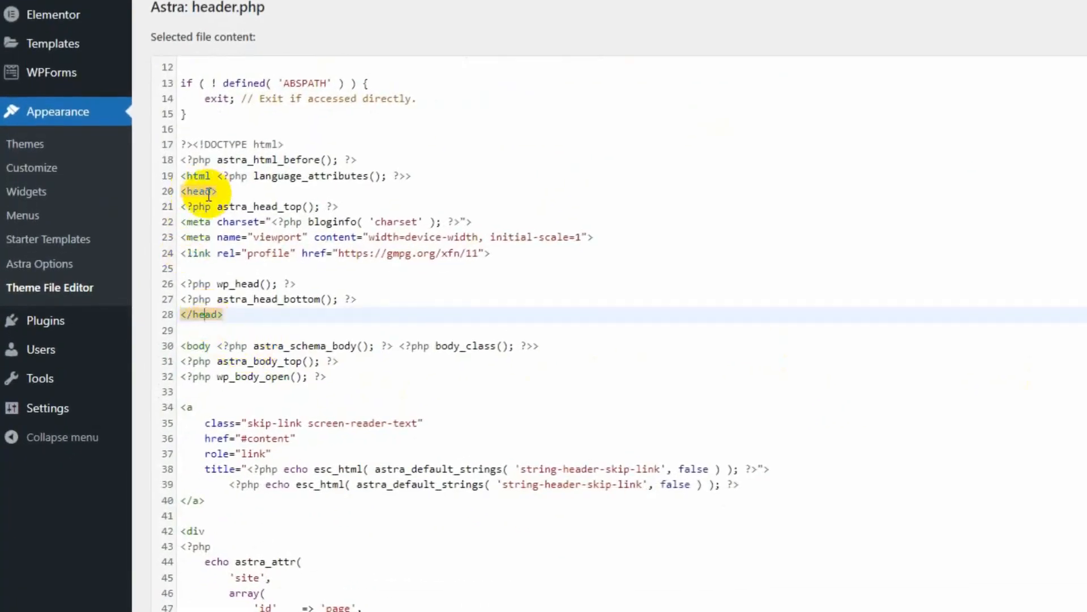
click(244, 191)
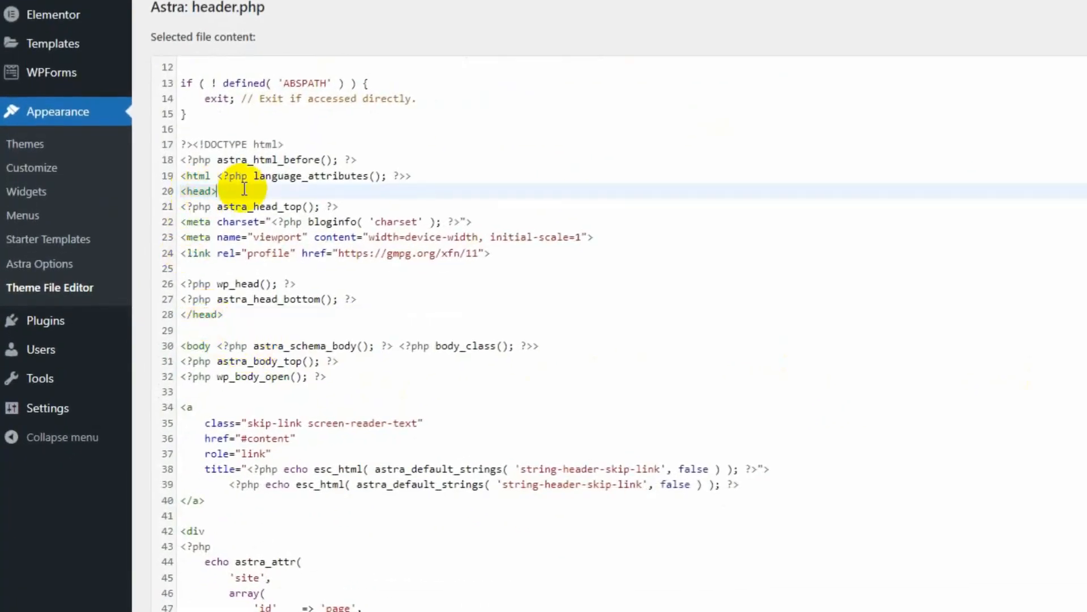
key(ctrl+v)
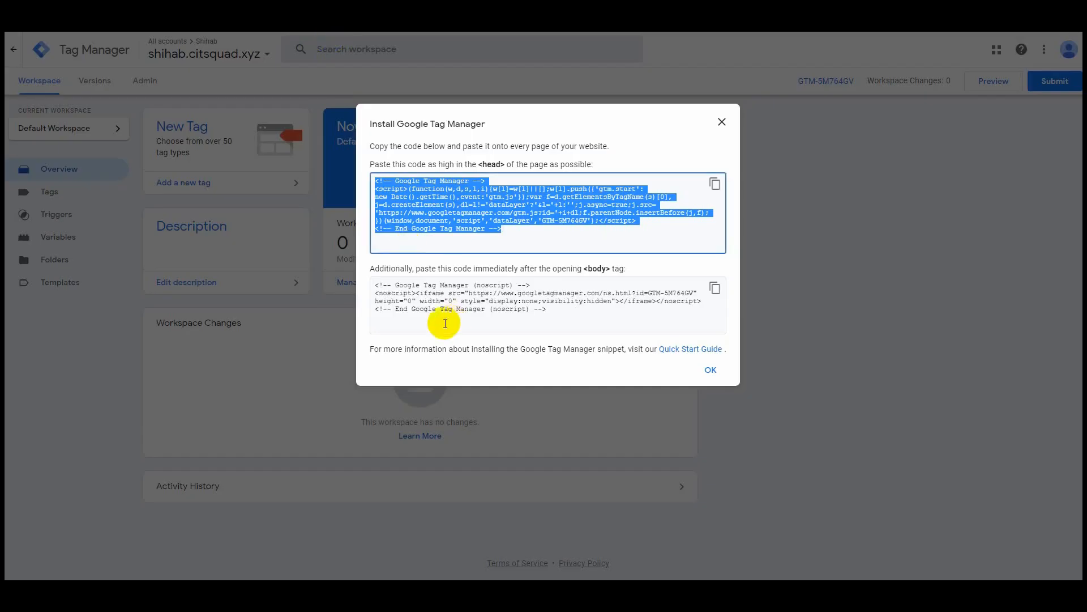
- Copy the Tag Manager noscript snippet, insert it directly after the opening <body> tag in header.php, and update the file
click(713, 292)
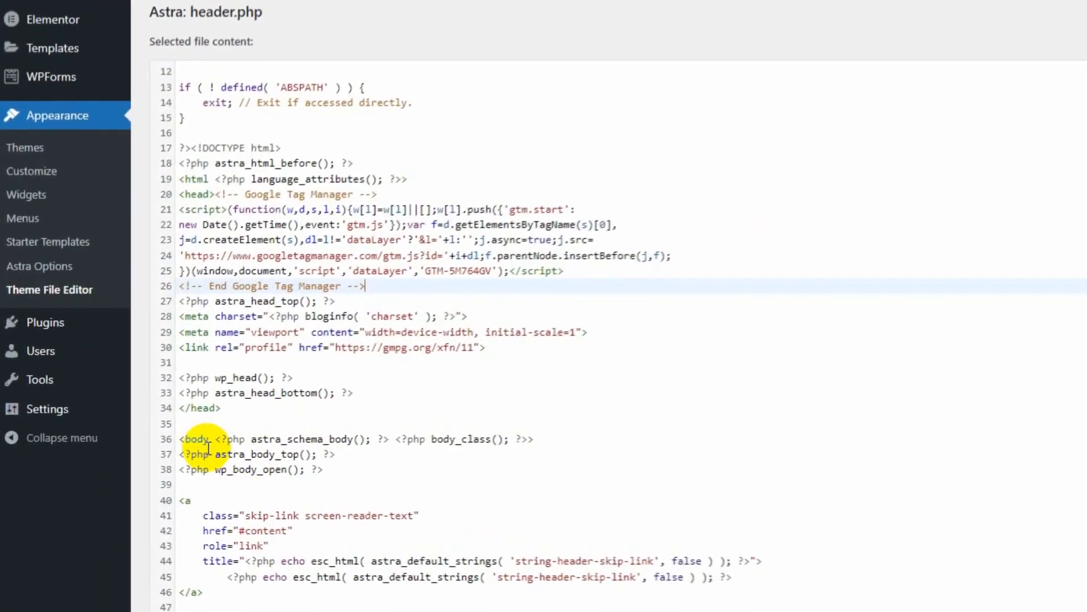
click(140, 457)
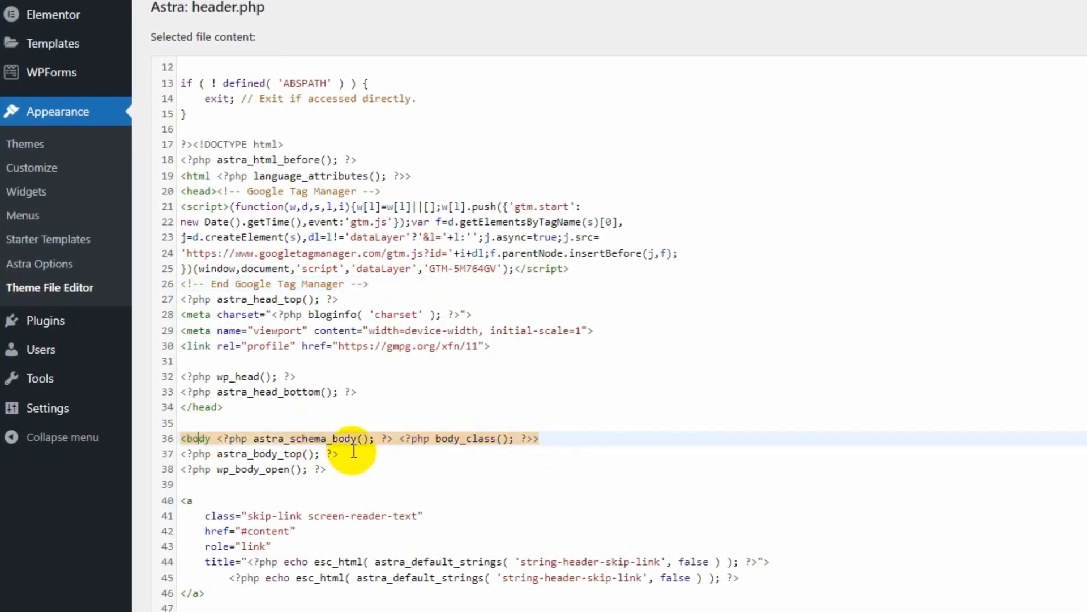
click(546, 439)
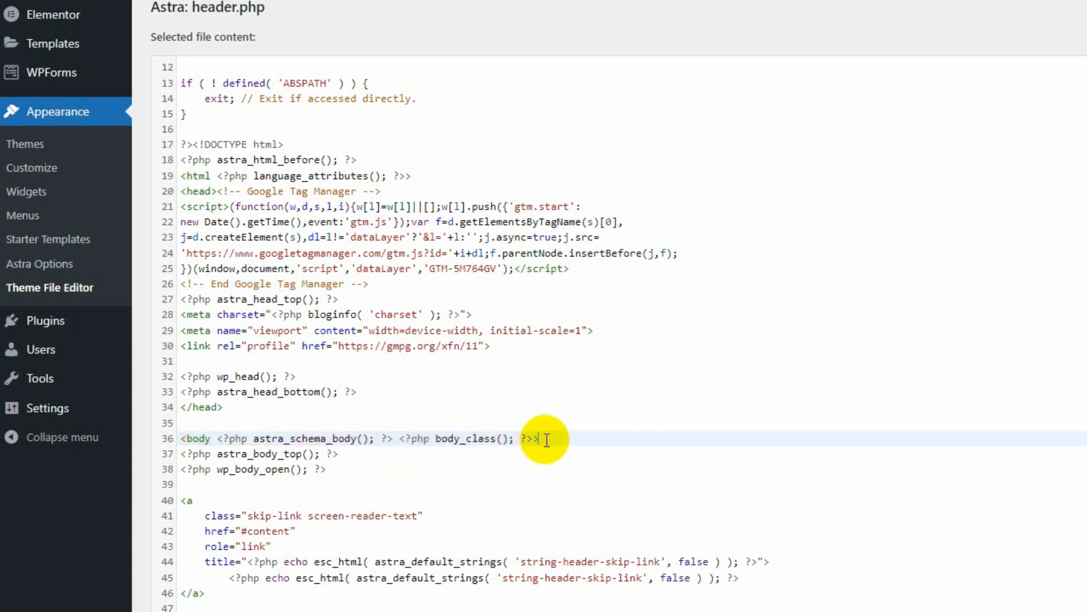
key(ctrl+v)
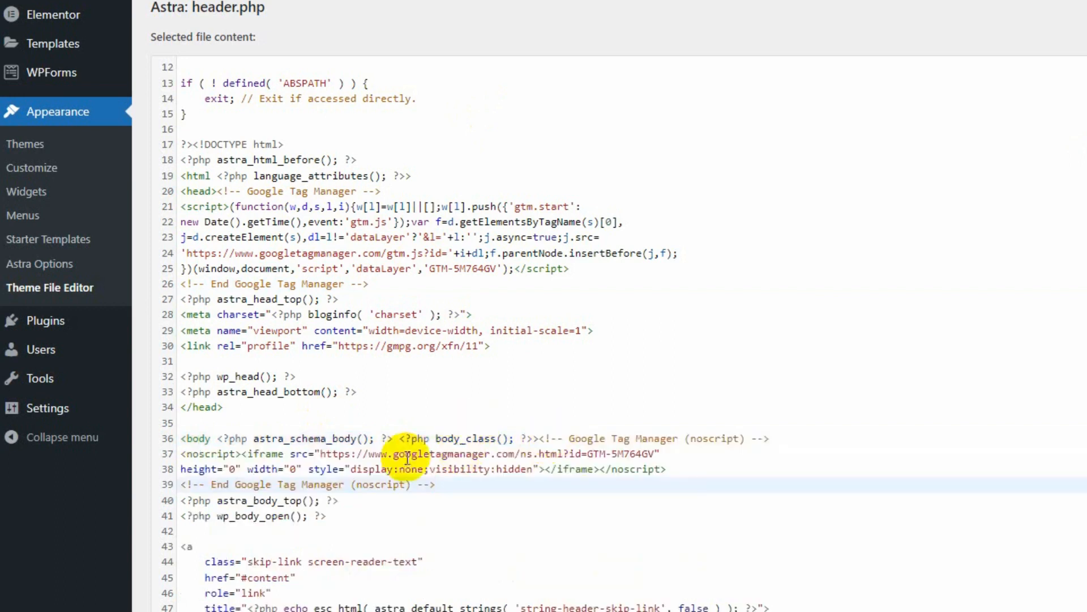
scroll(158, 413, down, 6)
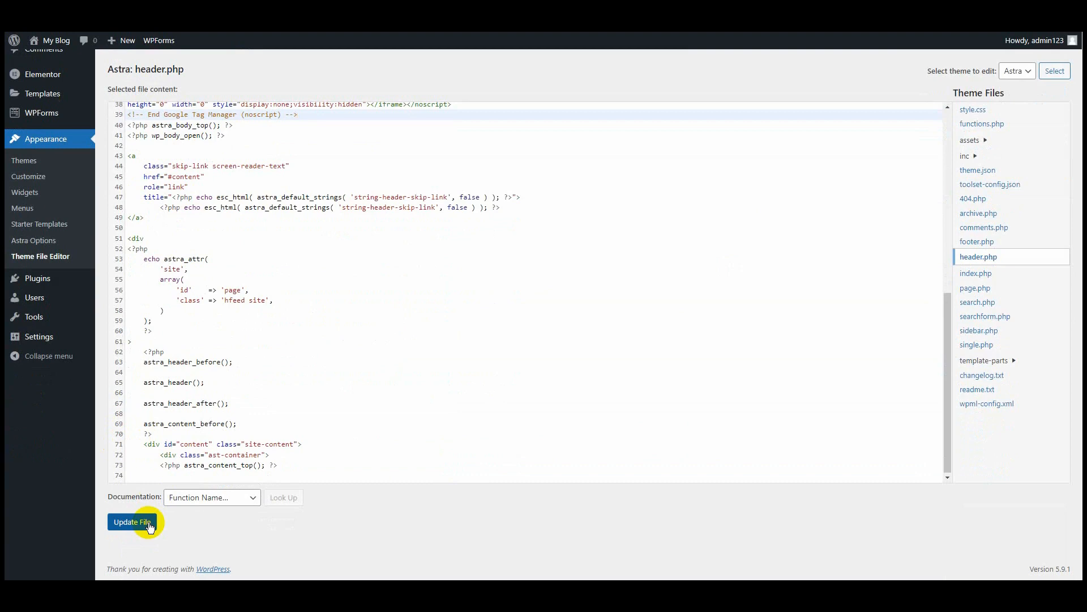
click(144, 519)
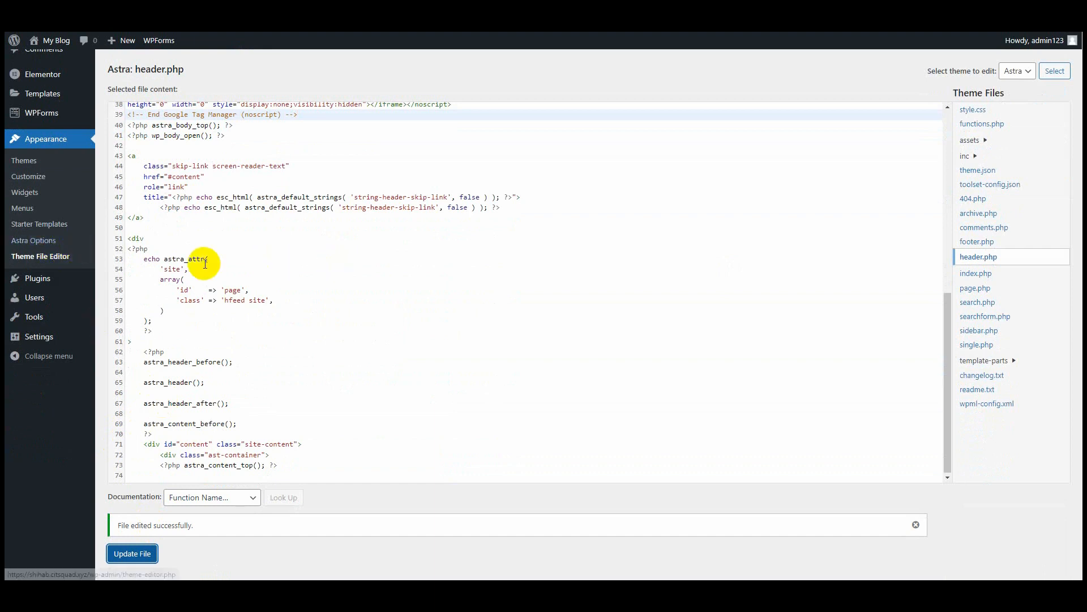
- Visit the live site, enable Tag Assistant Legacy on it, reload the page and check the installed tags
scroll(97, 232, up, 2)
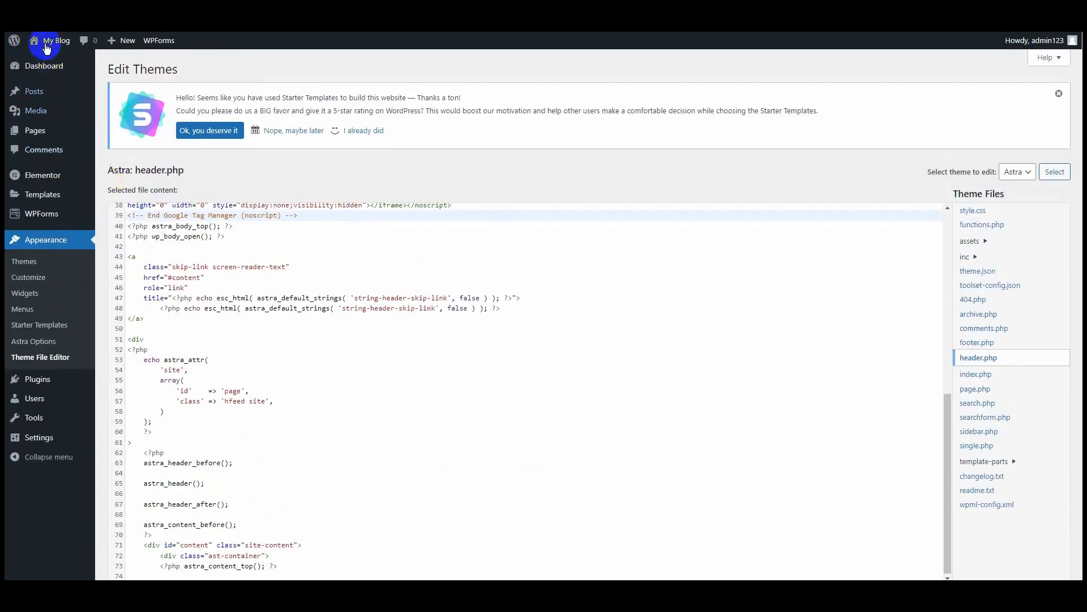
mouse_move(48, 41)
click(57, 62)
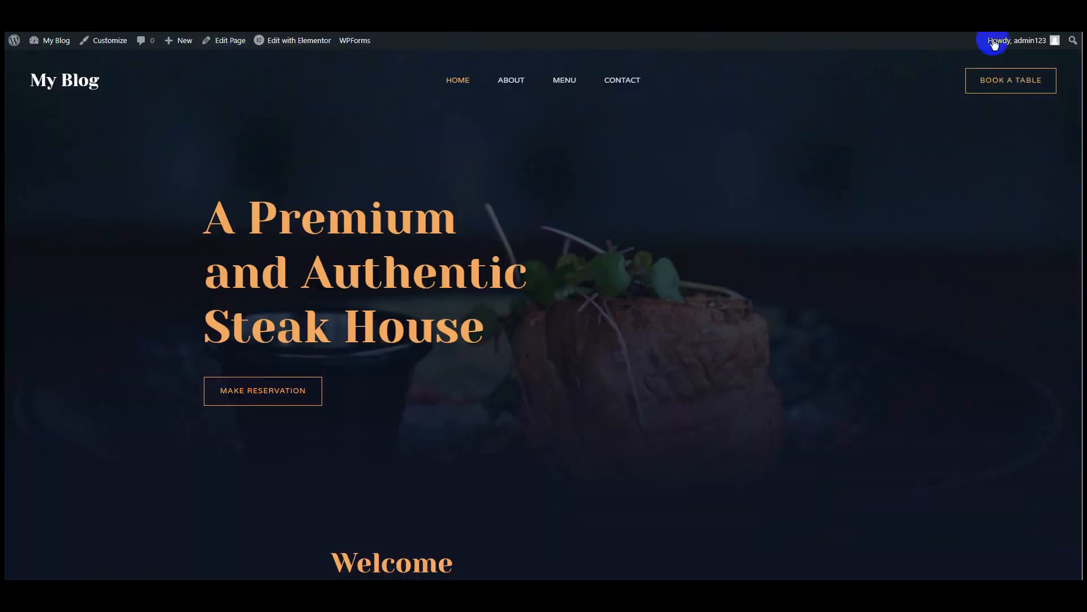
click(1027, 25)
click(803, 145)
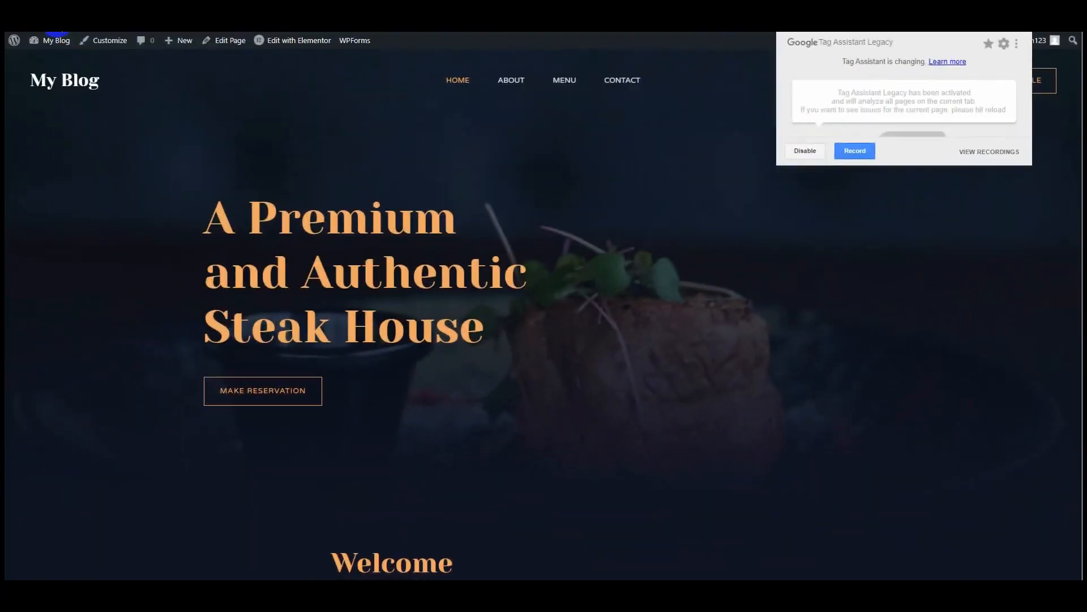
click(57, 23)
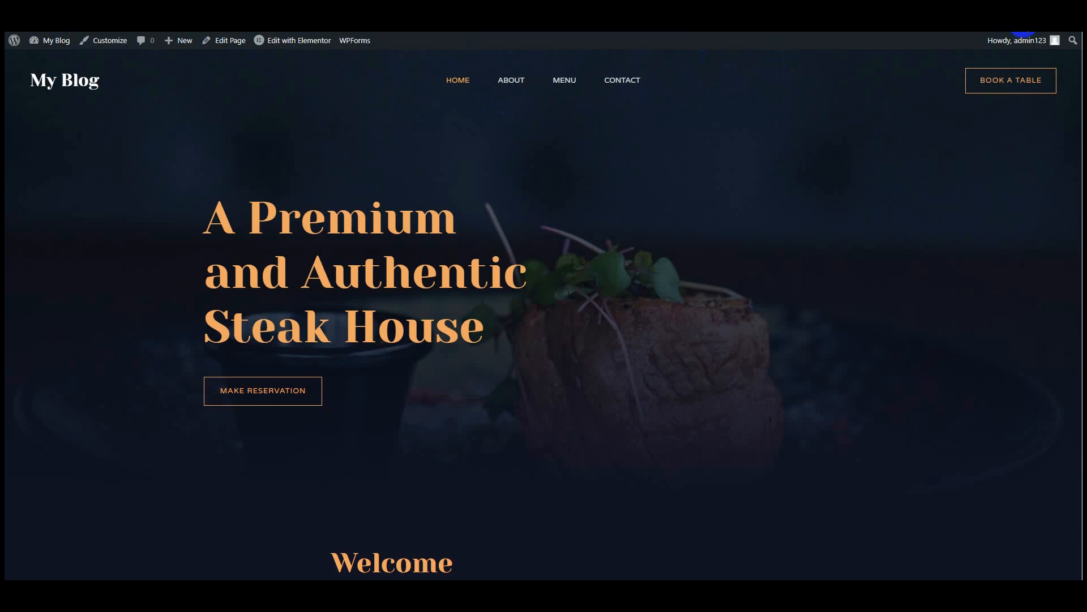
click(1024, 29)
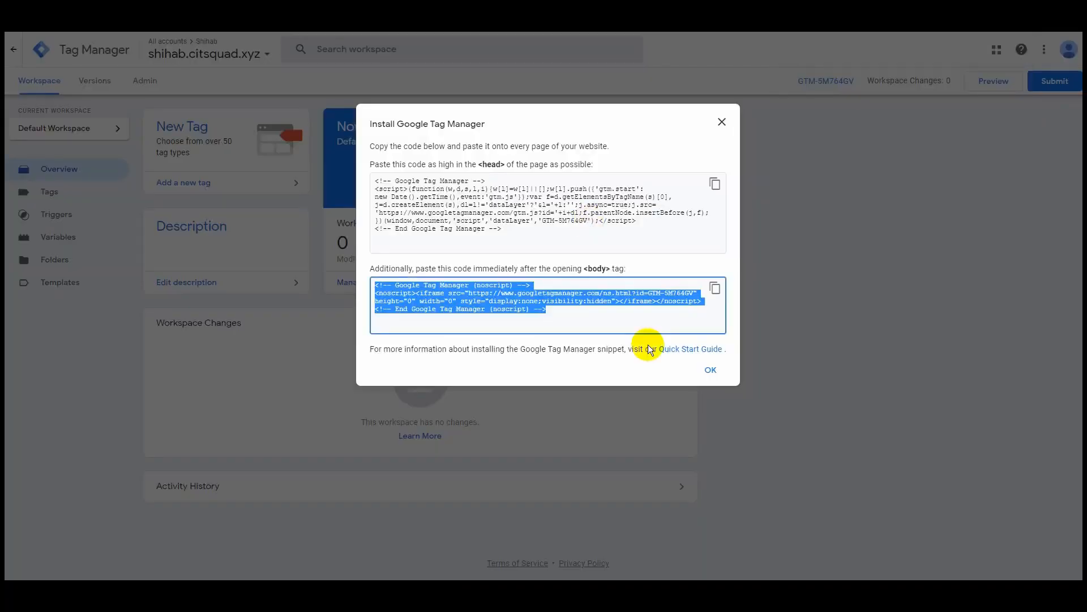
- Dismiss the install instructions and start a new tag named GA4 with the type Google Analytics: GA4 Configuration
click(712, 374)
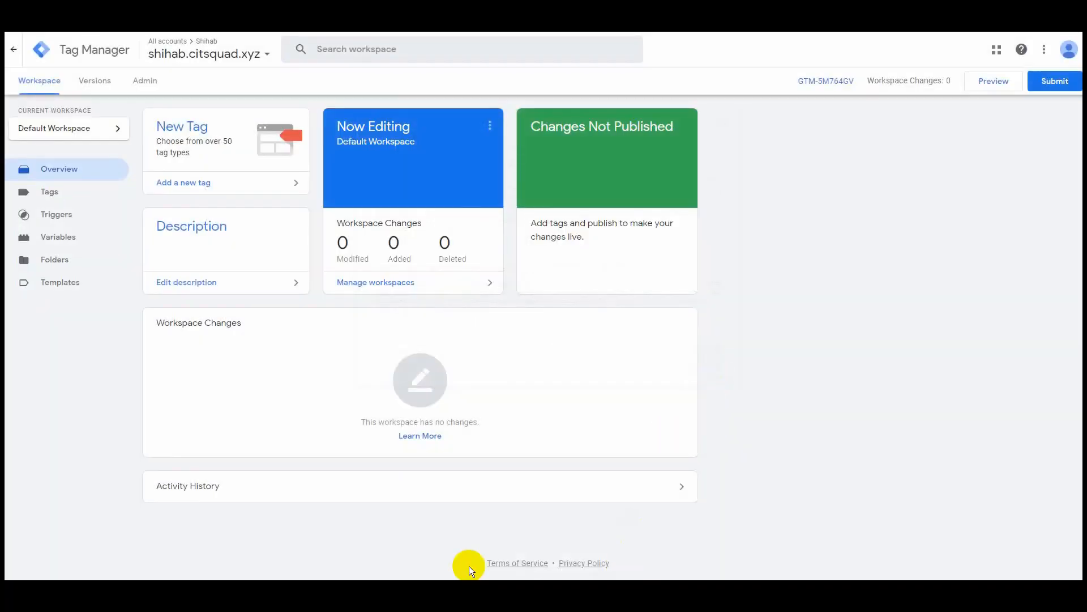
click(206, 182)
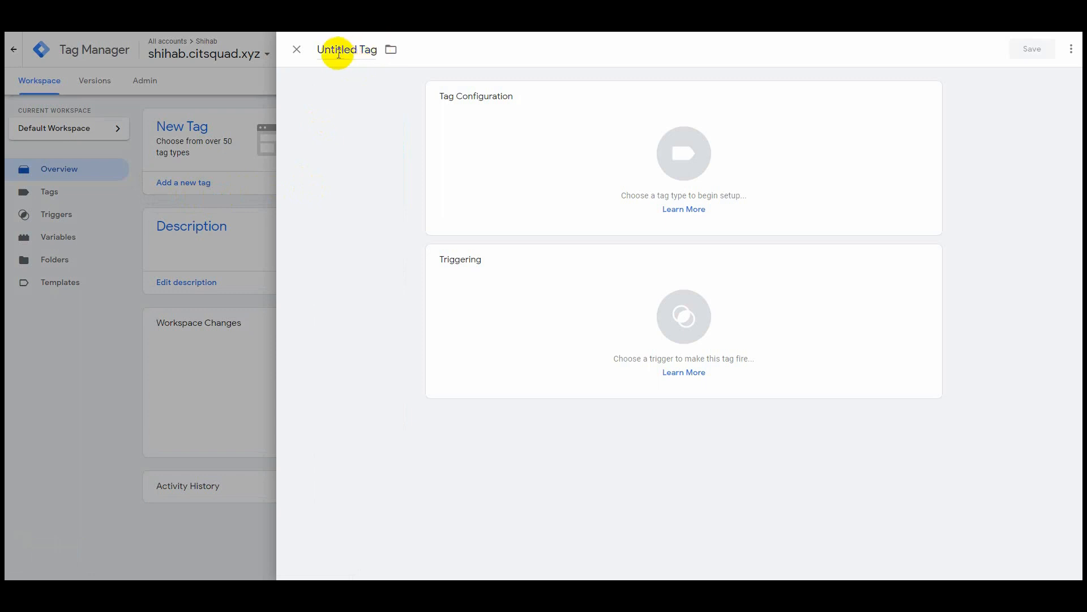
click(371, 50)
triple_click(371, 50)
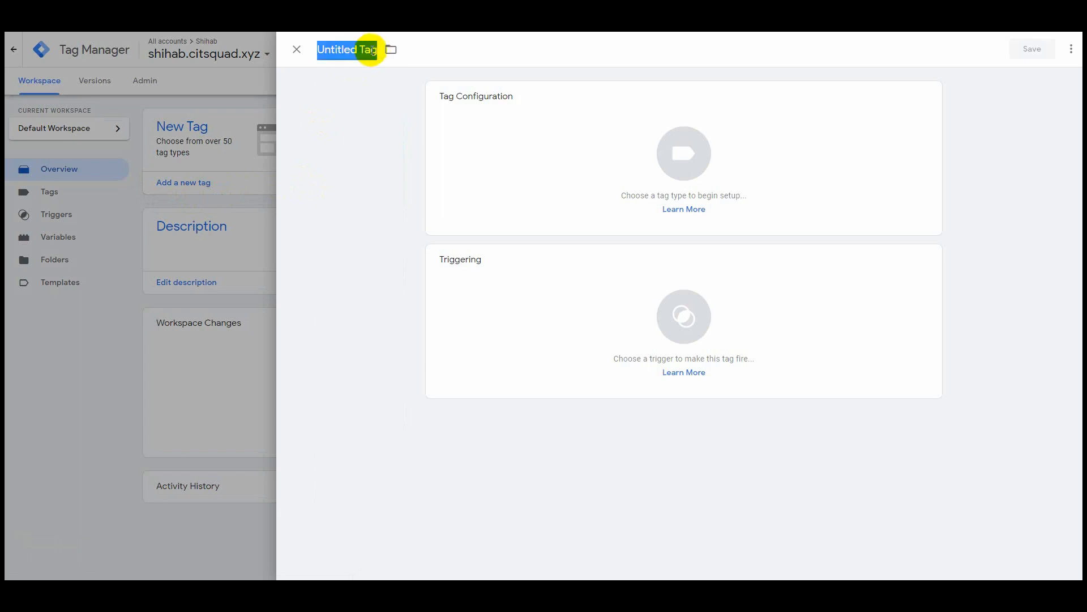
text(GA4)
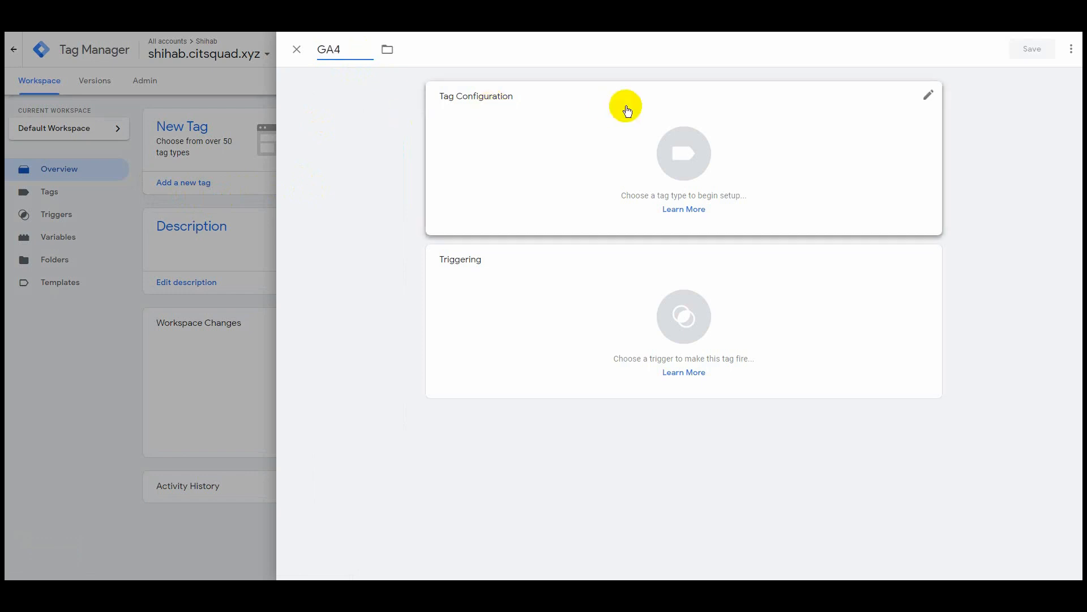
click(683, 145)
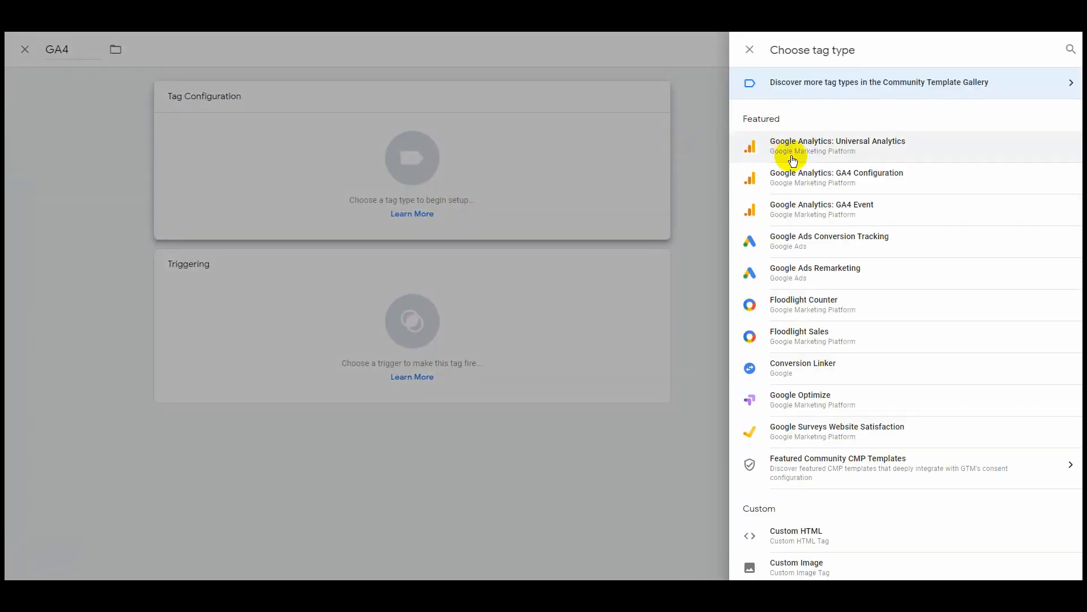
click(894, 180)
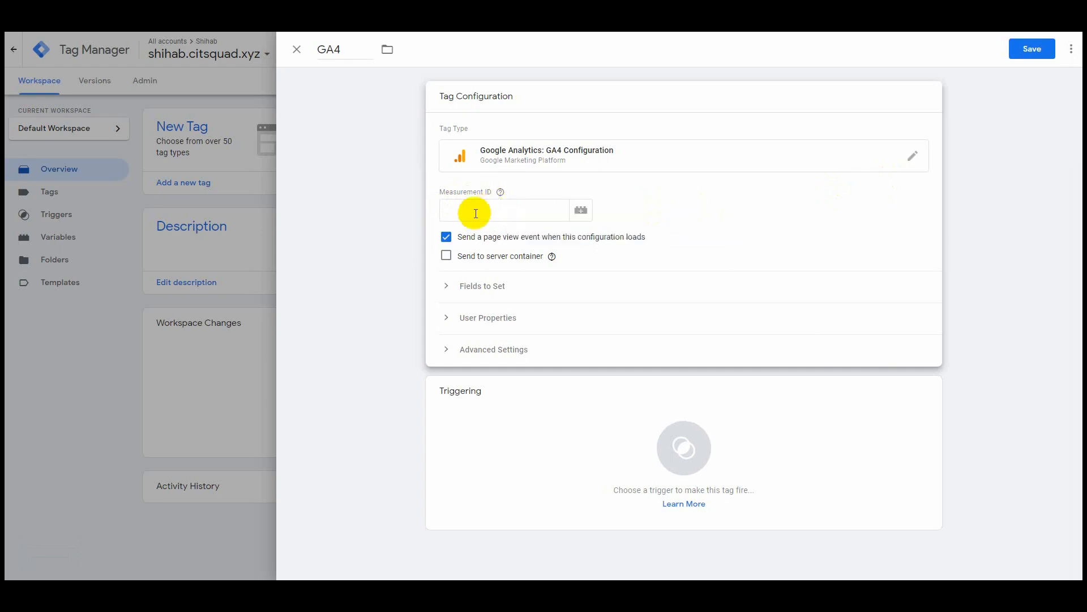
- Copy the measurement ID from the Citsquad web stream details in Google Analytics and paste it into the GA4 tag's Measurement ID in Tag Manager
click(422, 7)
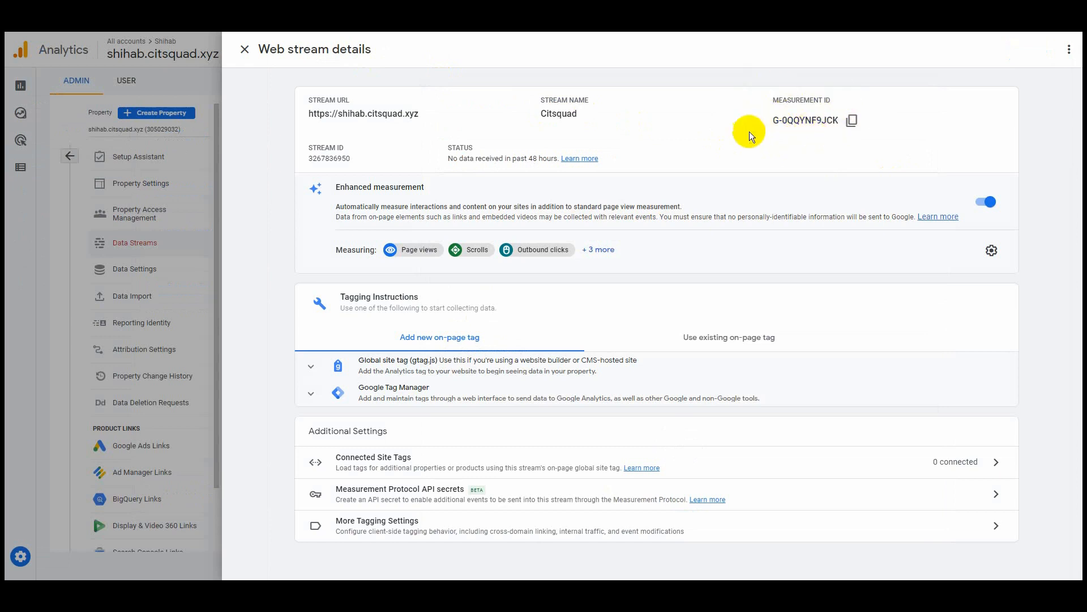
click(853, 122)
click(509, 11)
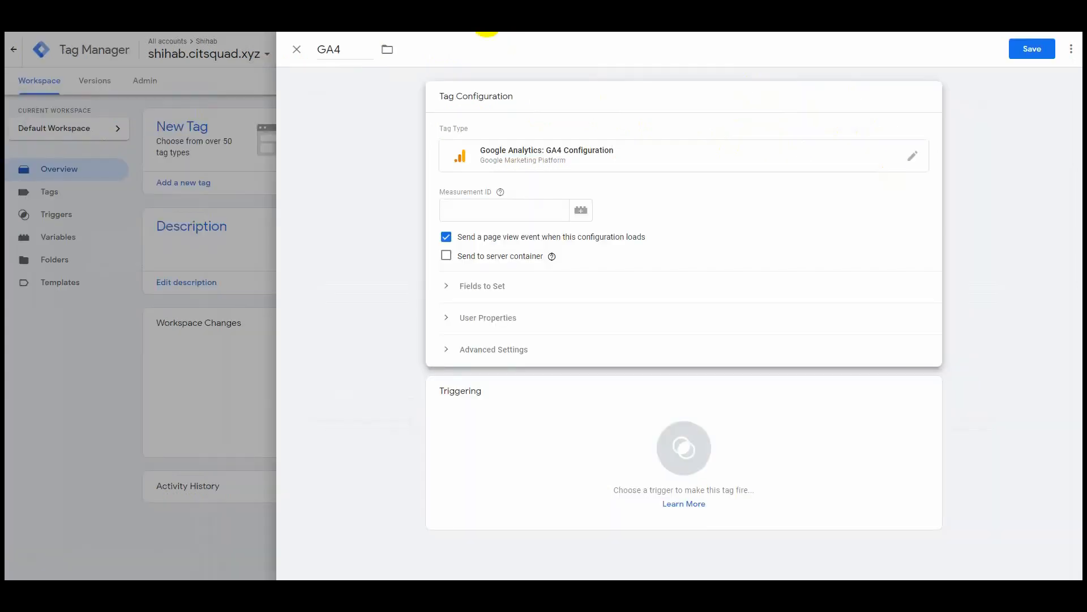
right_click(462, 208)
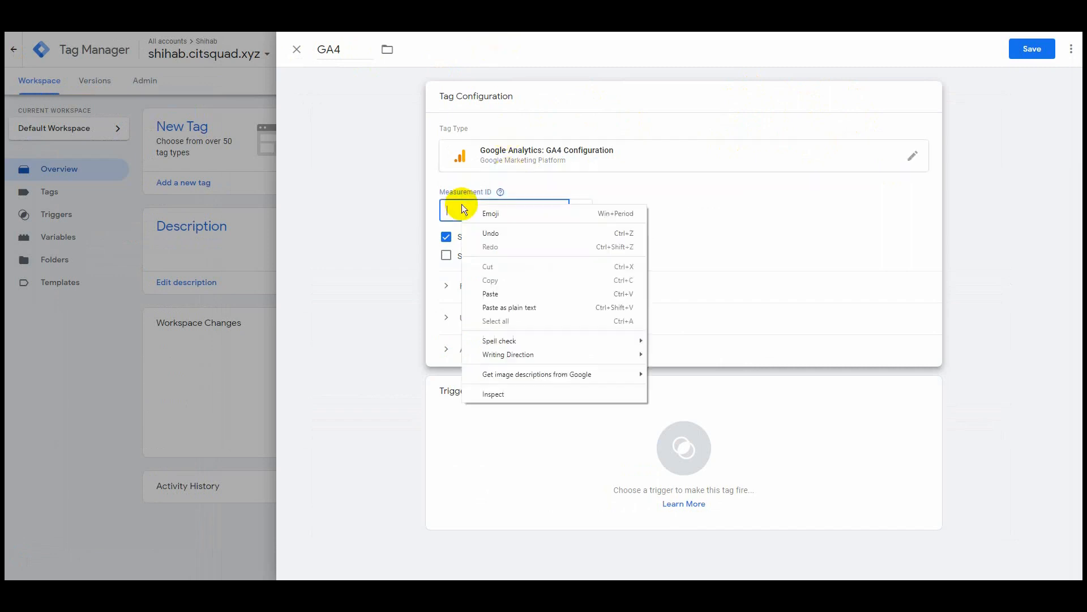
click(498, 292)
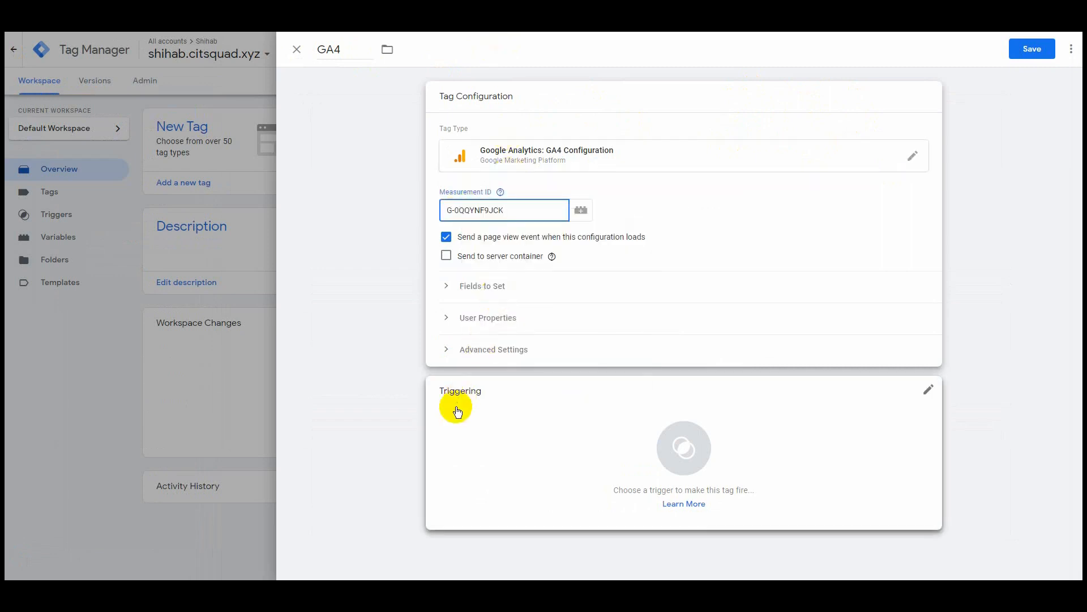
- Add the All Pages page view trigger to the GA4 tag and save the tag
click(578, 403)
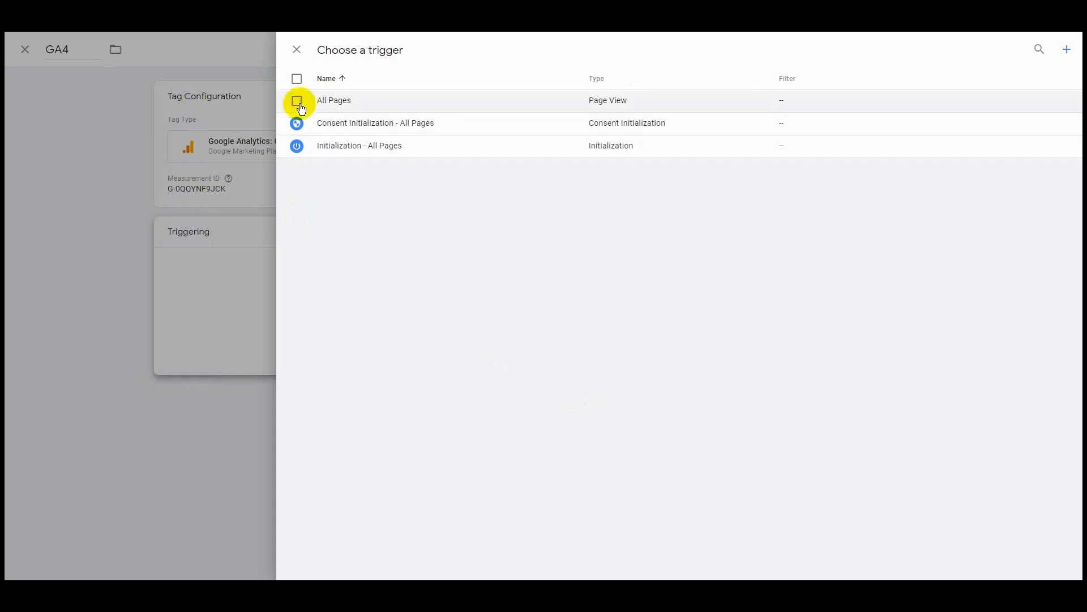
click(297, 101)
click(1057, 50)
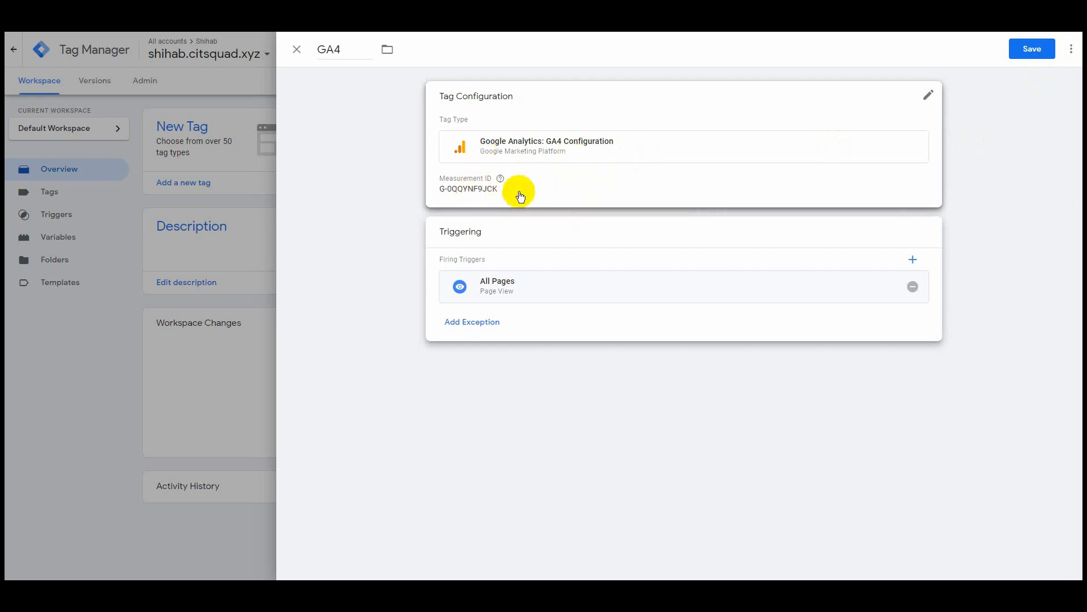
click(1034, 50)
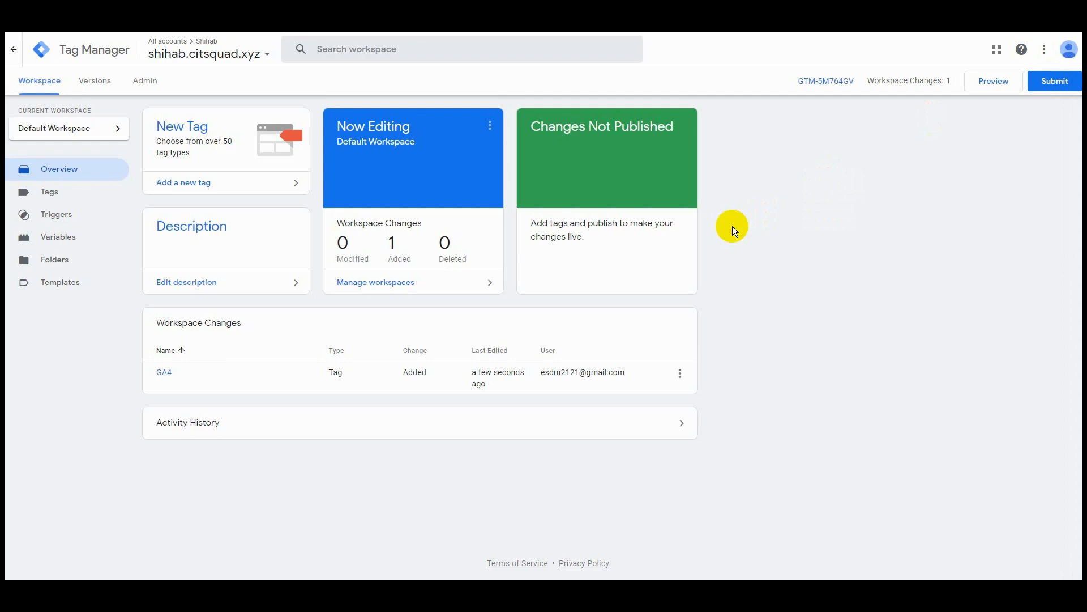
- Submit the workspace changes and publish them to the Live environment, skipping the version name and description
click(1052, 80)
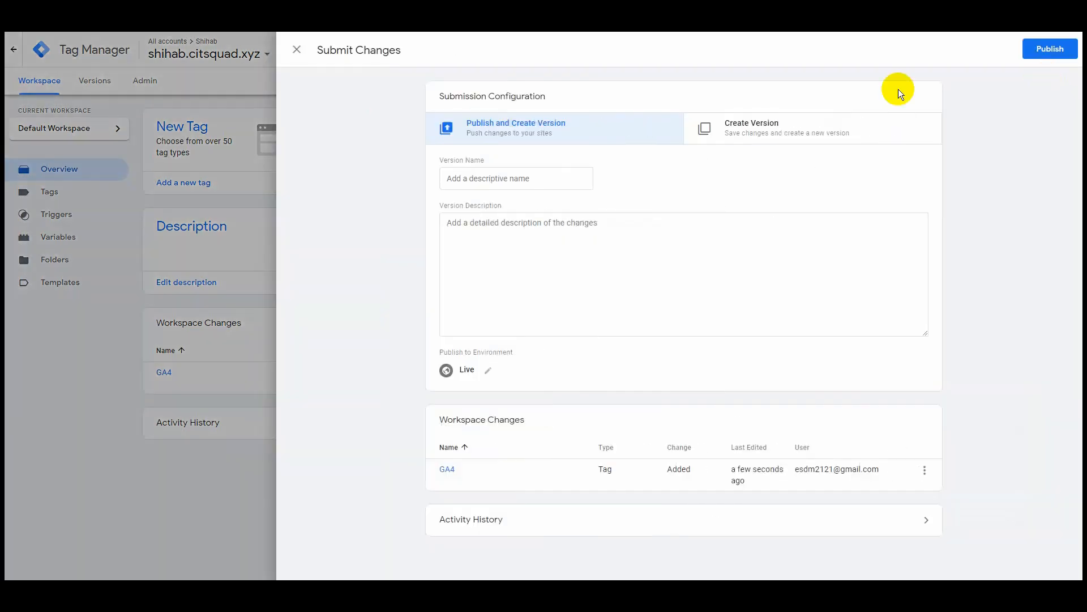
click(1044, 51)
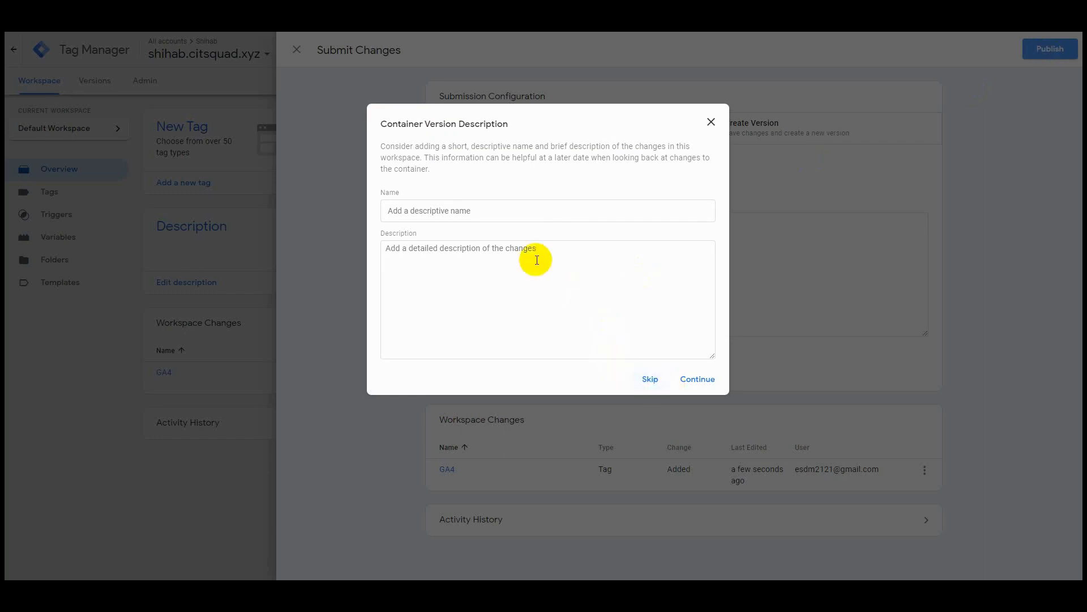
click(648, 380)
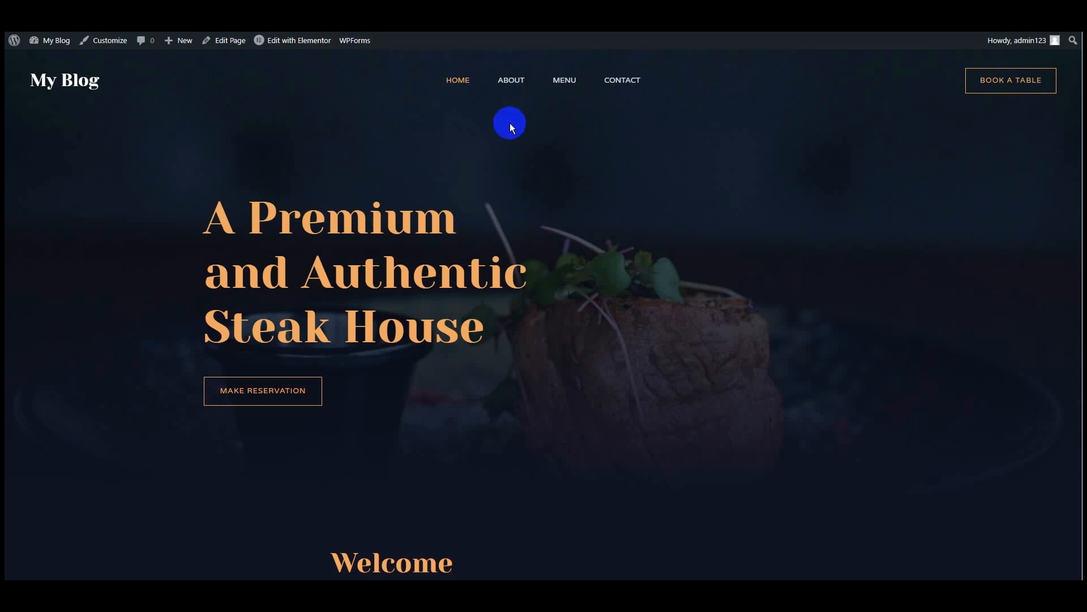
- Reload the live site and check its installed tags with Tag Assistant Legacy, reopening the shihab.citsquad.xyz container in Tag Manager in between
click(58, 34)
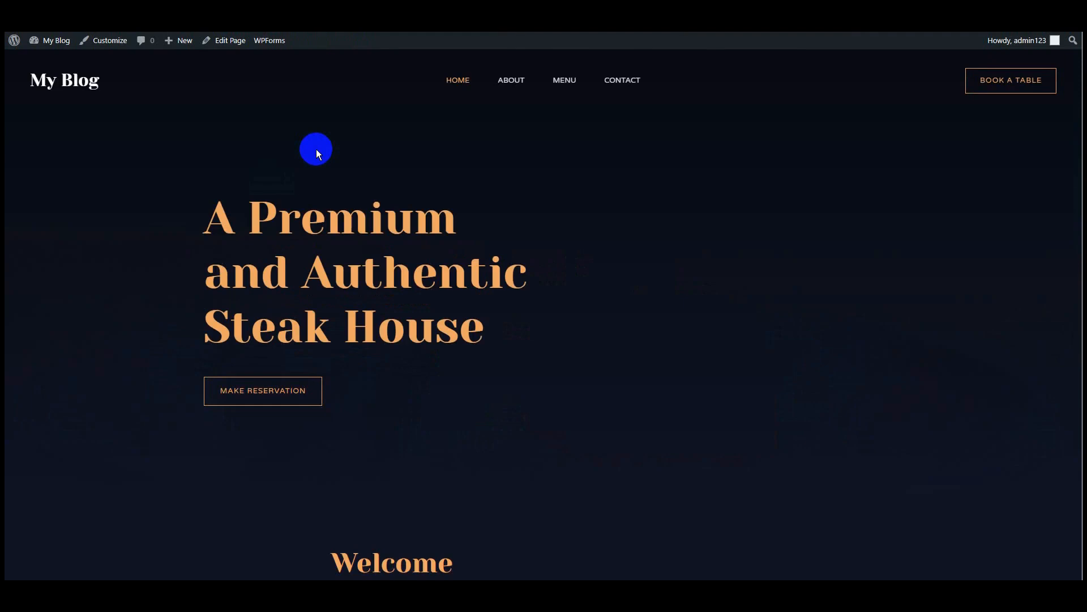
click(1027, 32)
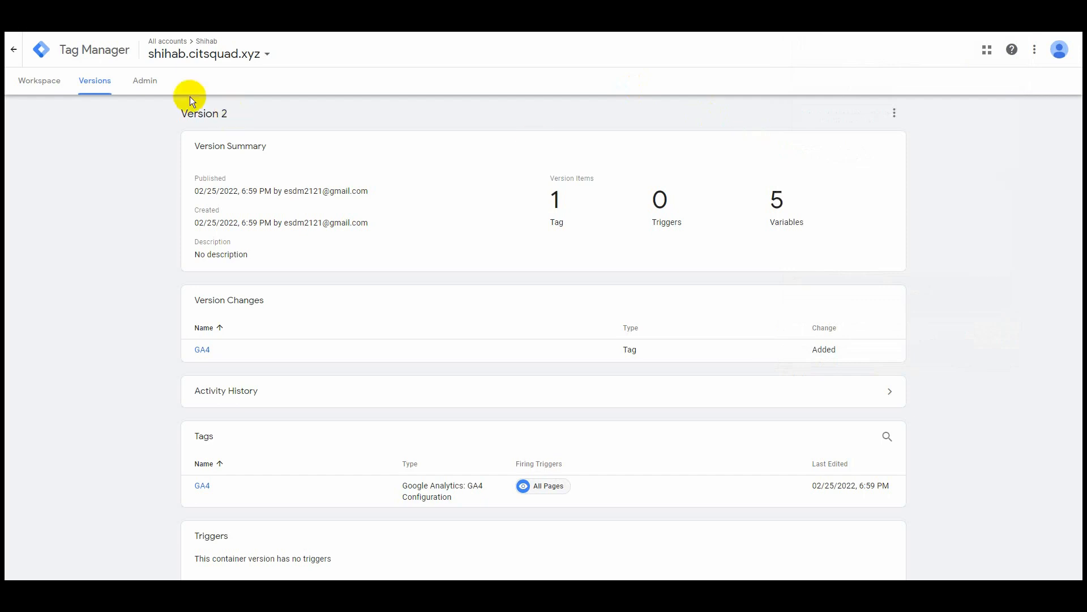
click(15, 51)
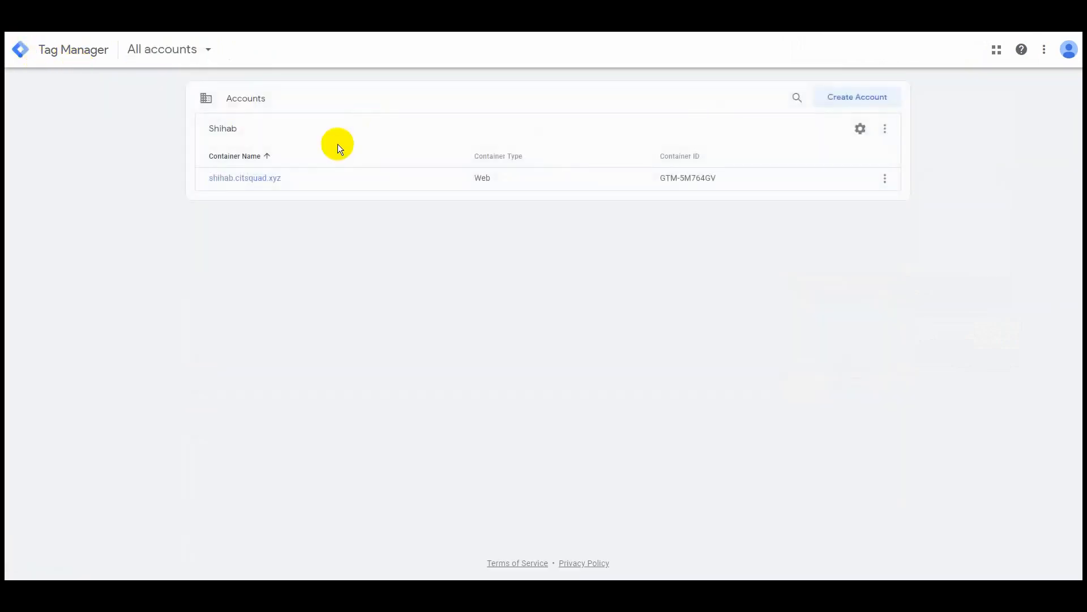
click(260, 178)
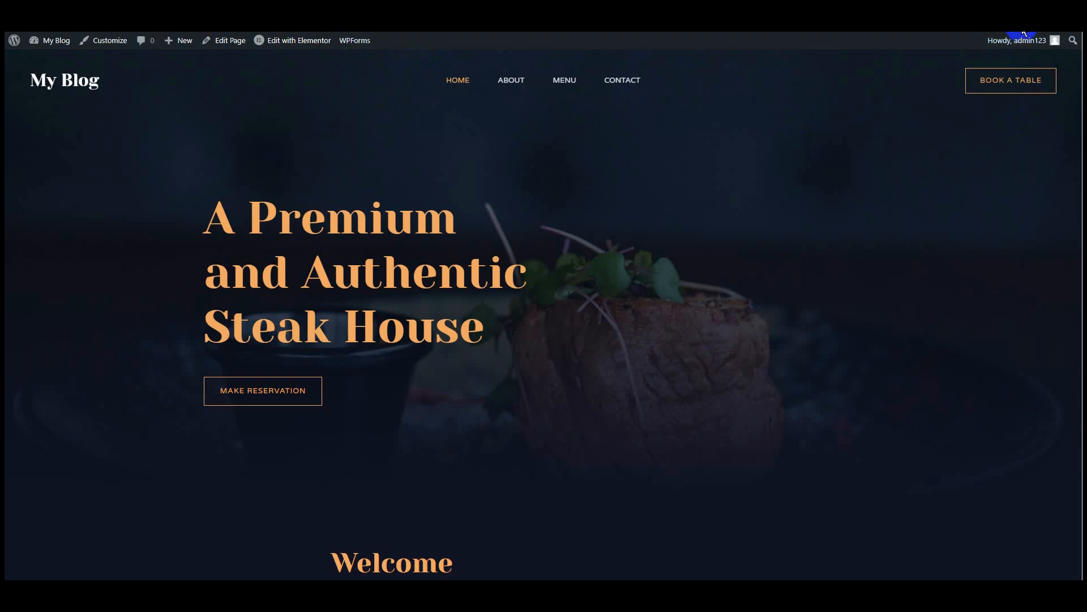
click(1019, 35)
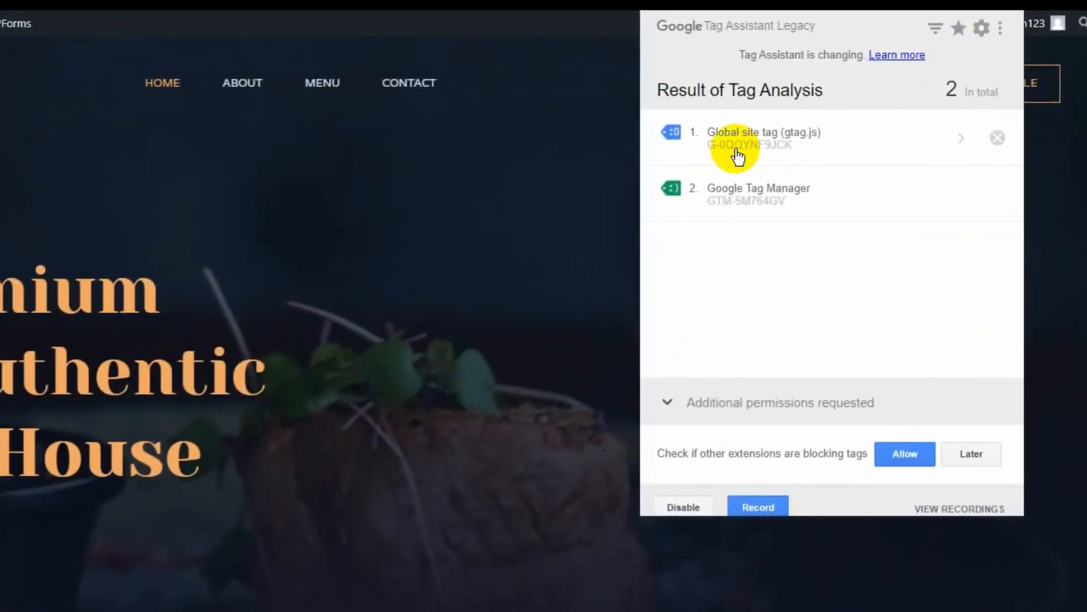